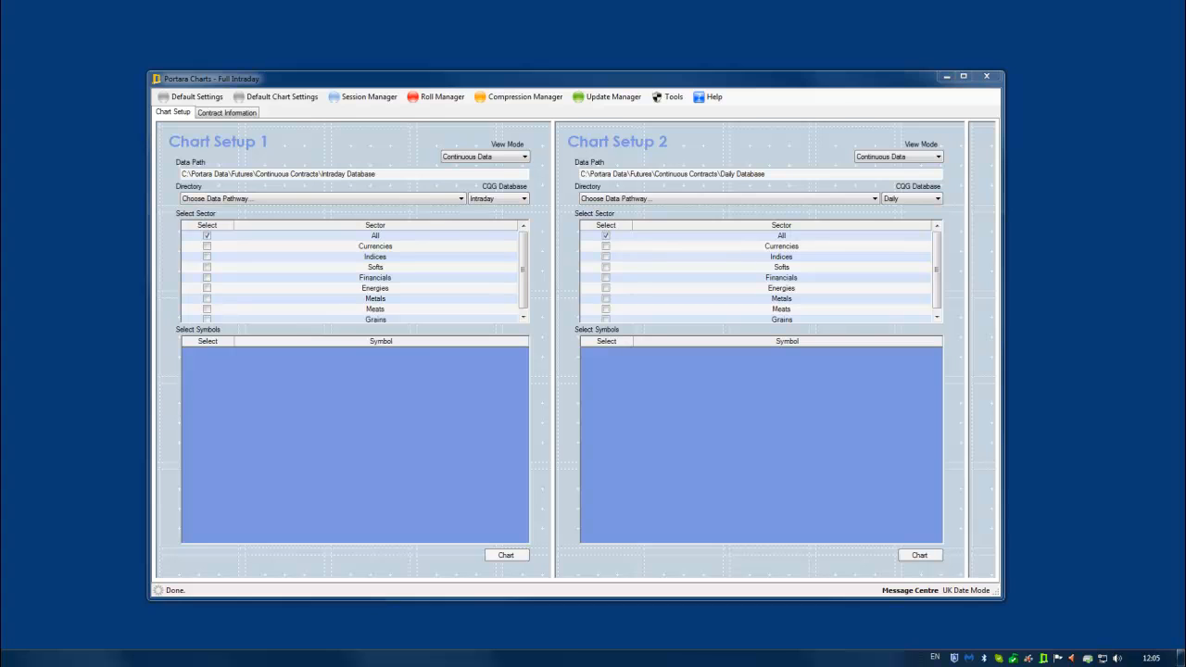
Set the British Pound session in Session Manager to Local time, starting at 0830 and ending at 1300.
click(368, 99)
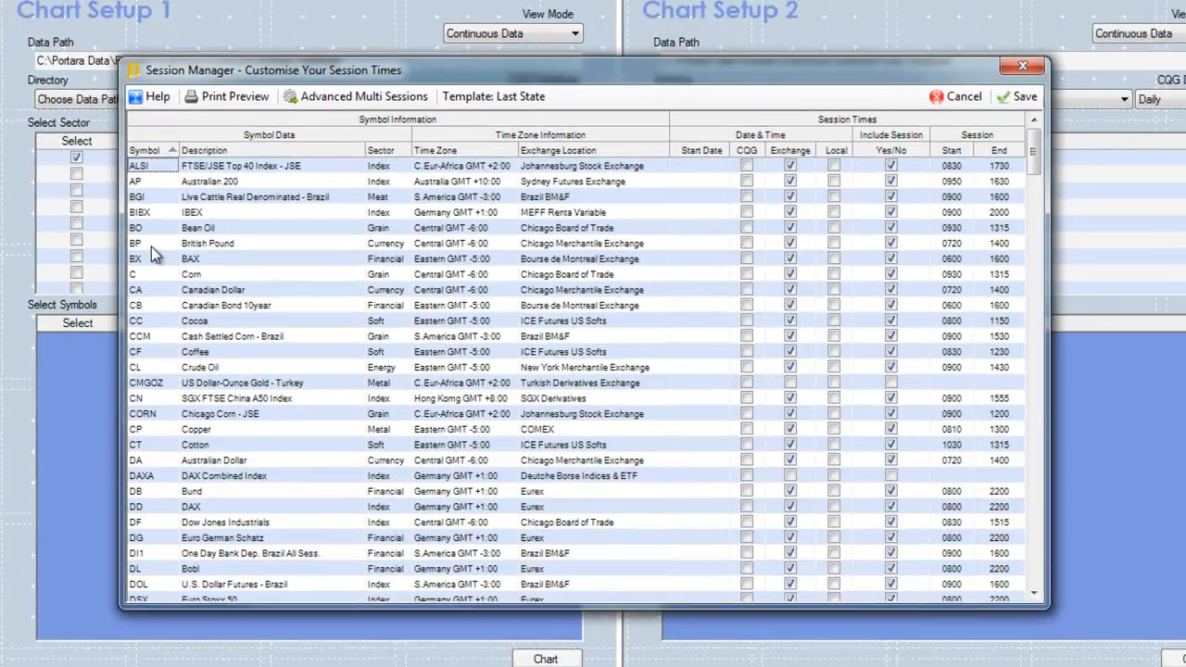
drag(161, 248, 1094, 225)
click(1062, 229)
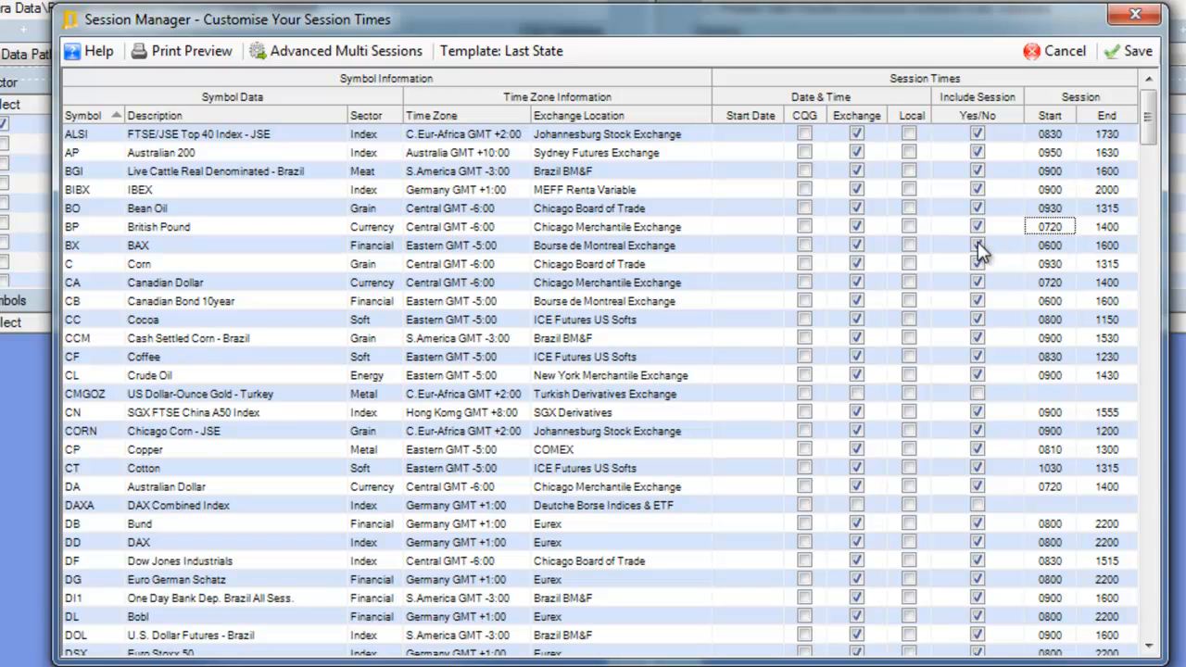
click(909, 226)
click(1038, 230)
drag(1038, 228, 1075, 230)
text(0830)
click(1131, 228)
double_click(1131, 228)
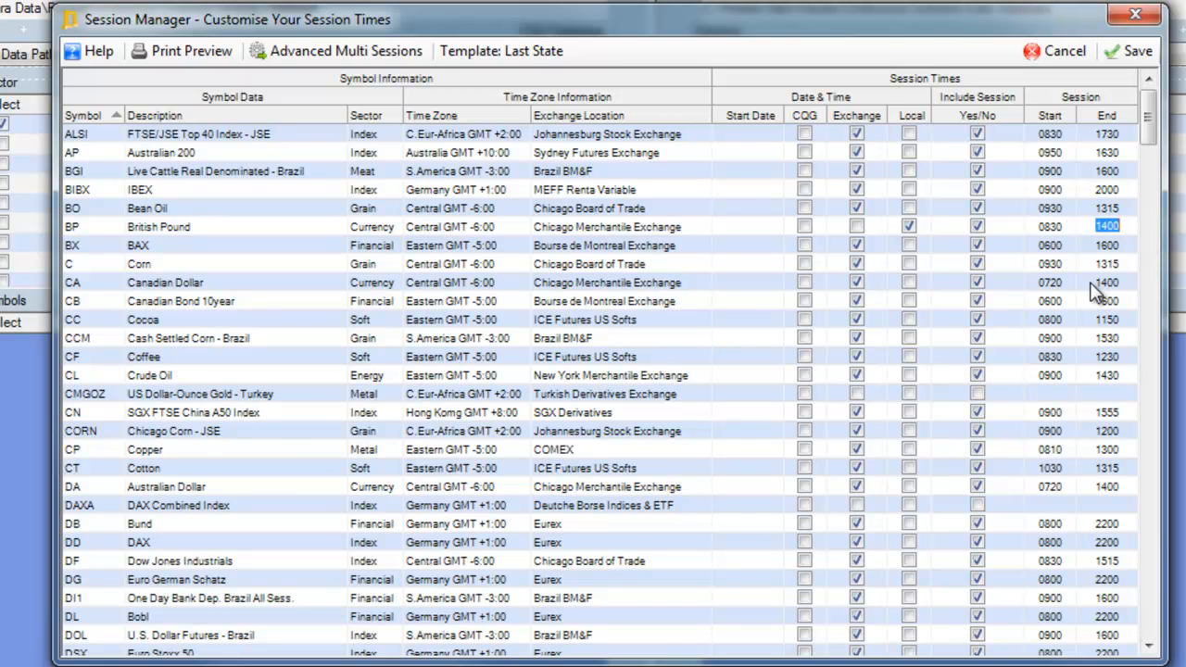
text(1300)
Examine the session template options and the symbol list, and discard the session time changes.
right_click(427, 288)
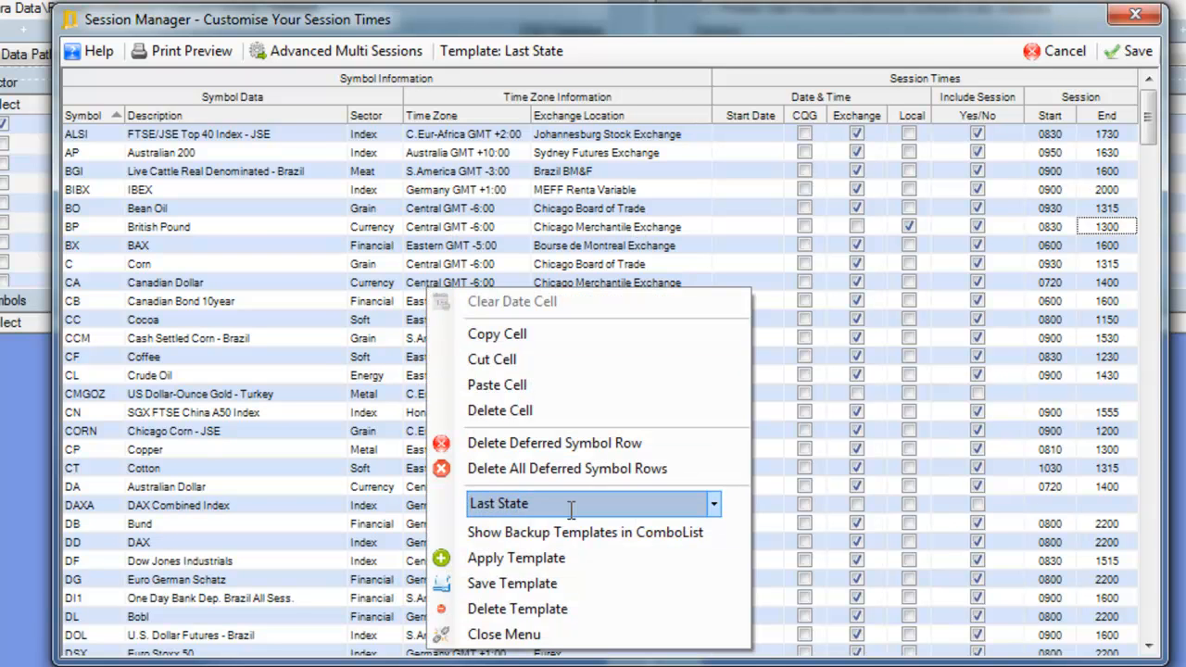
click(384, 388)
scroll(432, 390, down, 10)
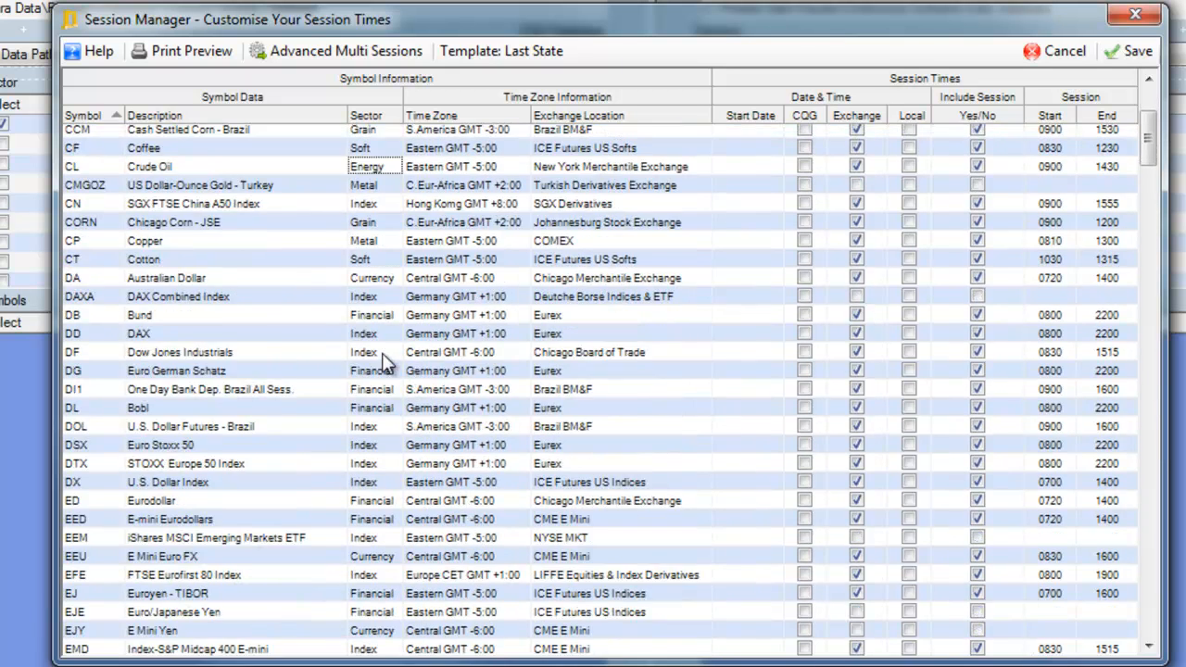
scroll(439, 394, down, 20)
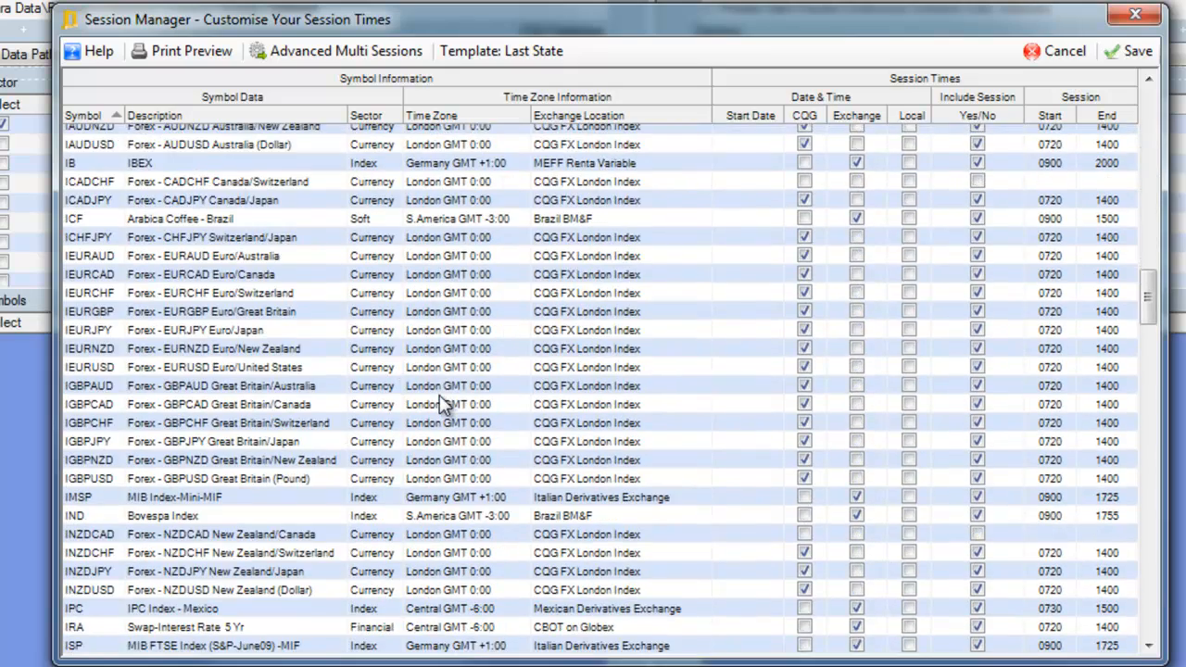
scroll(524, 497, up, 20)
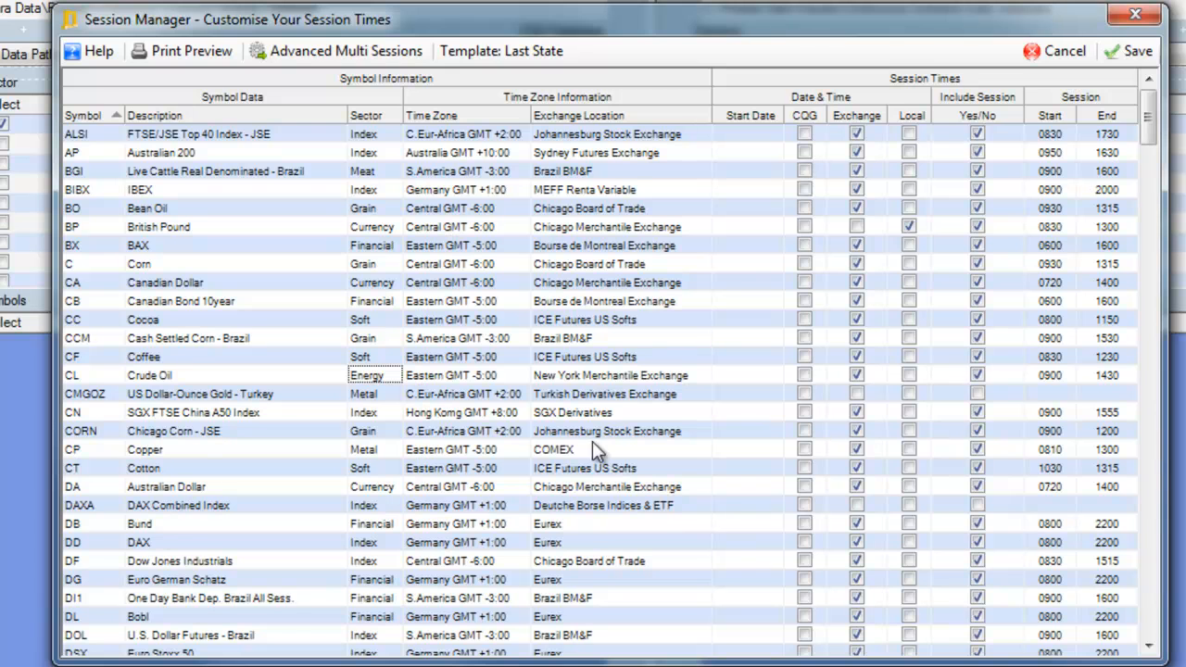
click(1056, 55)
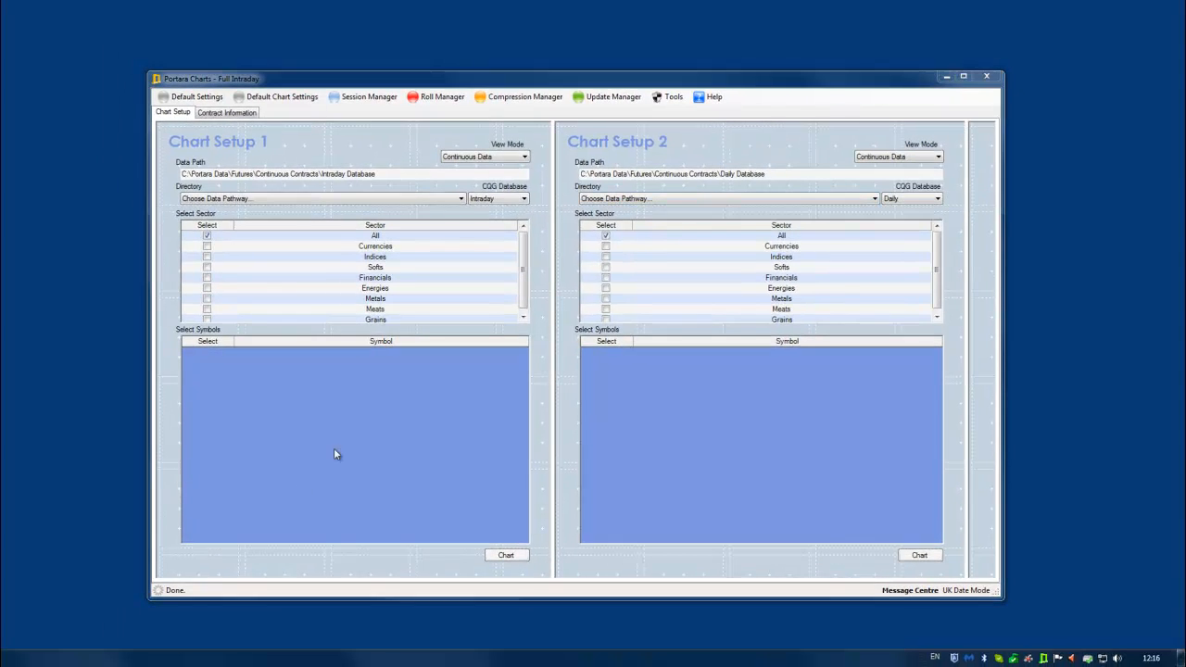
In the Roll Manager, expand Live Cattle (All Sessions) in the daily Meats database and browse to its latest contracts.
drag(0, 0, 885, 80)
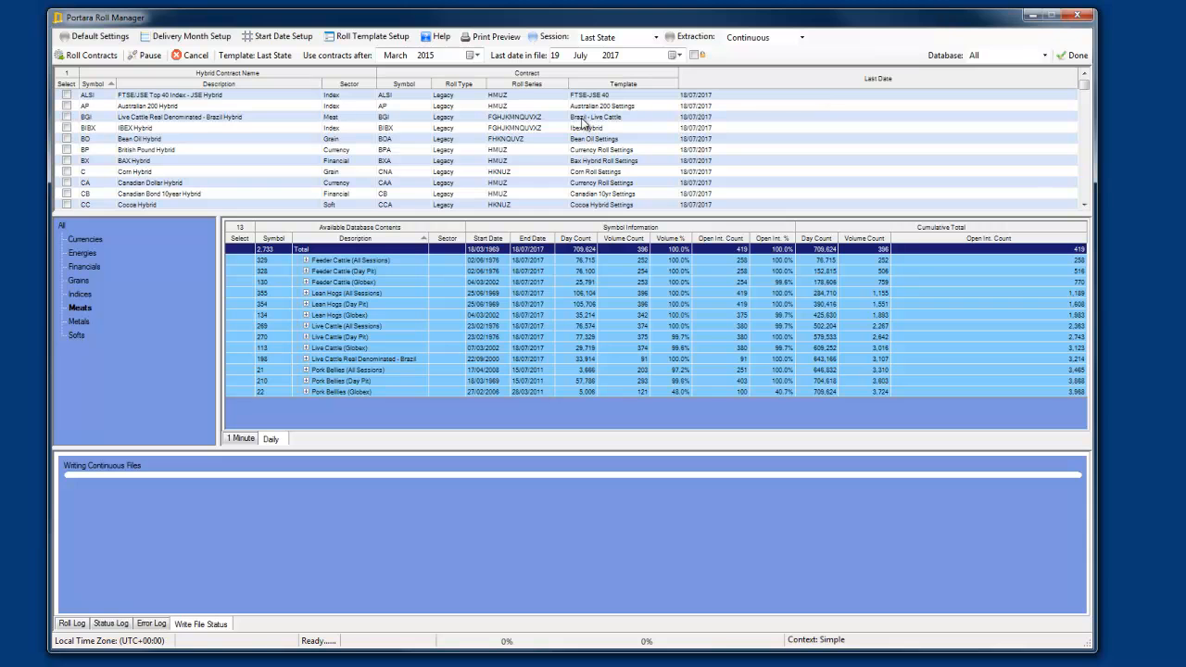
click(306, 326)
scroll(315, 367, down, 20)
scroll(332, 361, down, 20)
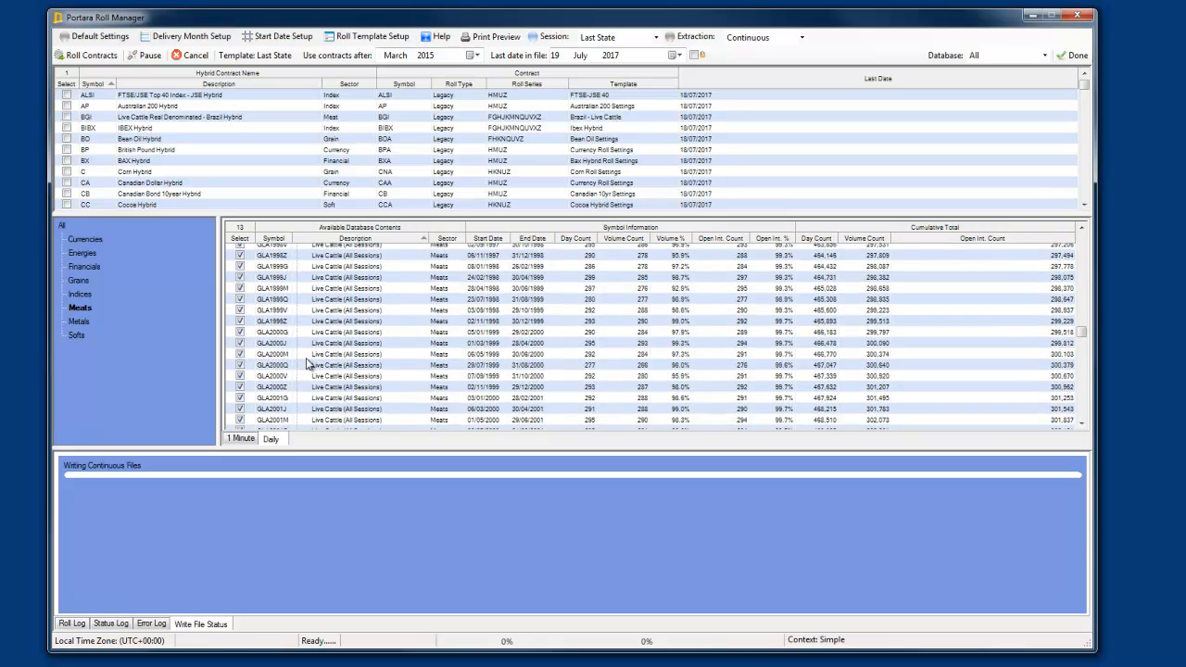
scroll(301, 345, down, 10)
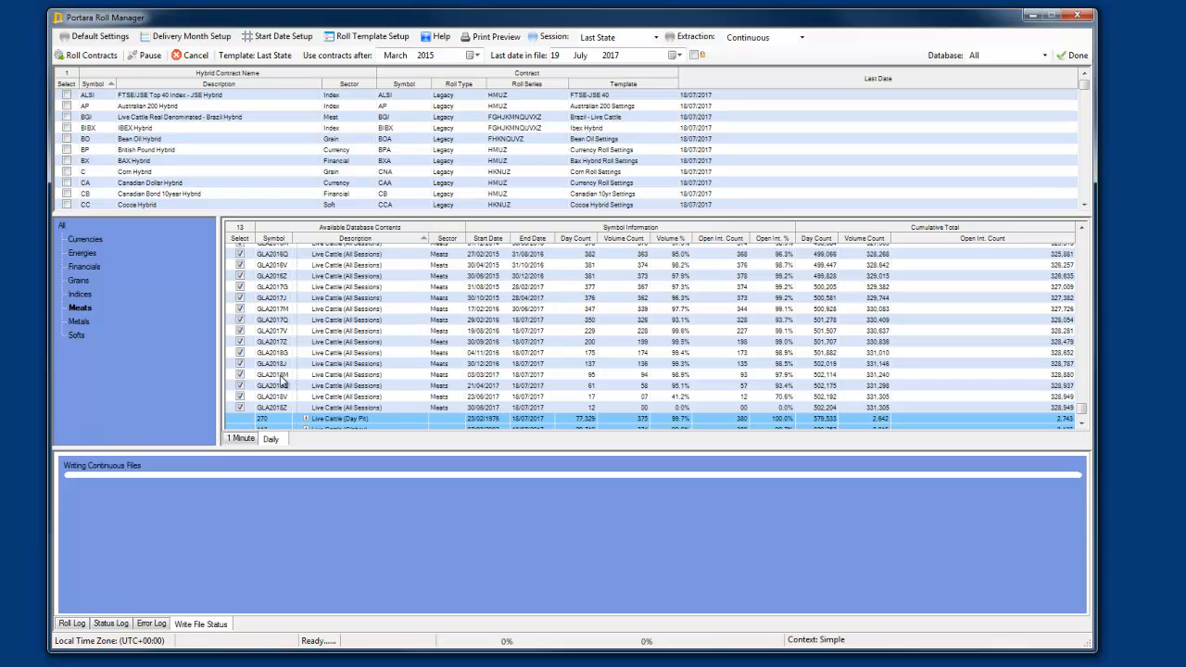
Chart the actual daily data for contract GLA2017Q, look it over, and close the chart.
click(281, 321)
right_click(281, 325)
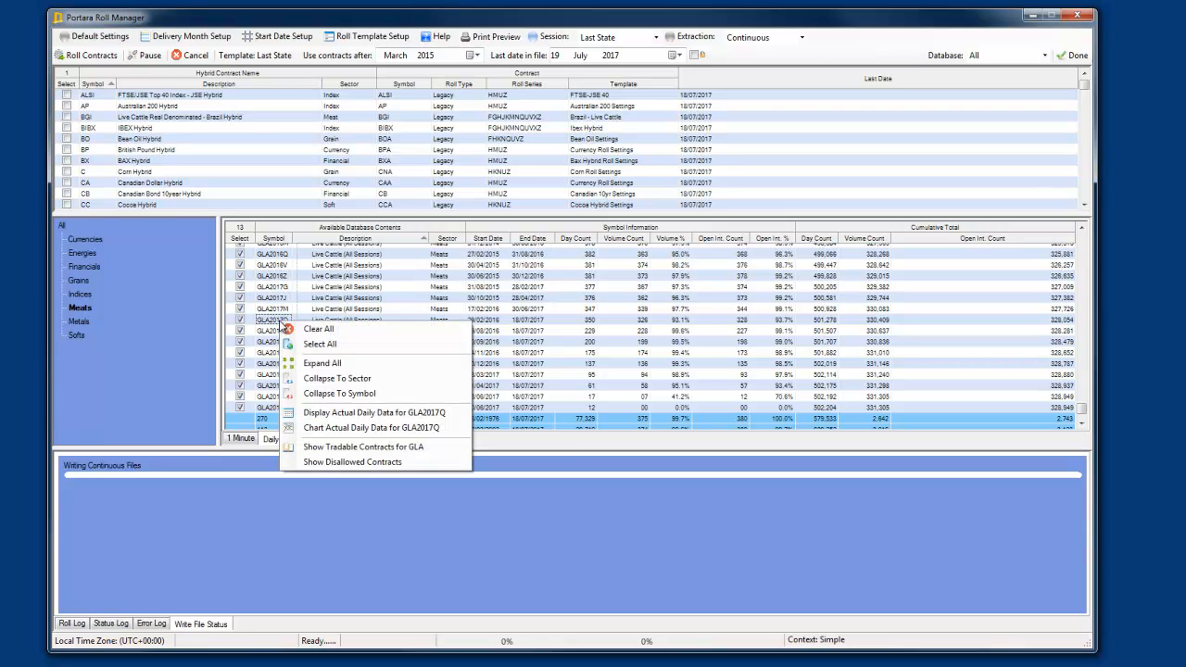
click(343, 428)
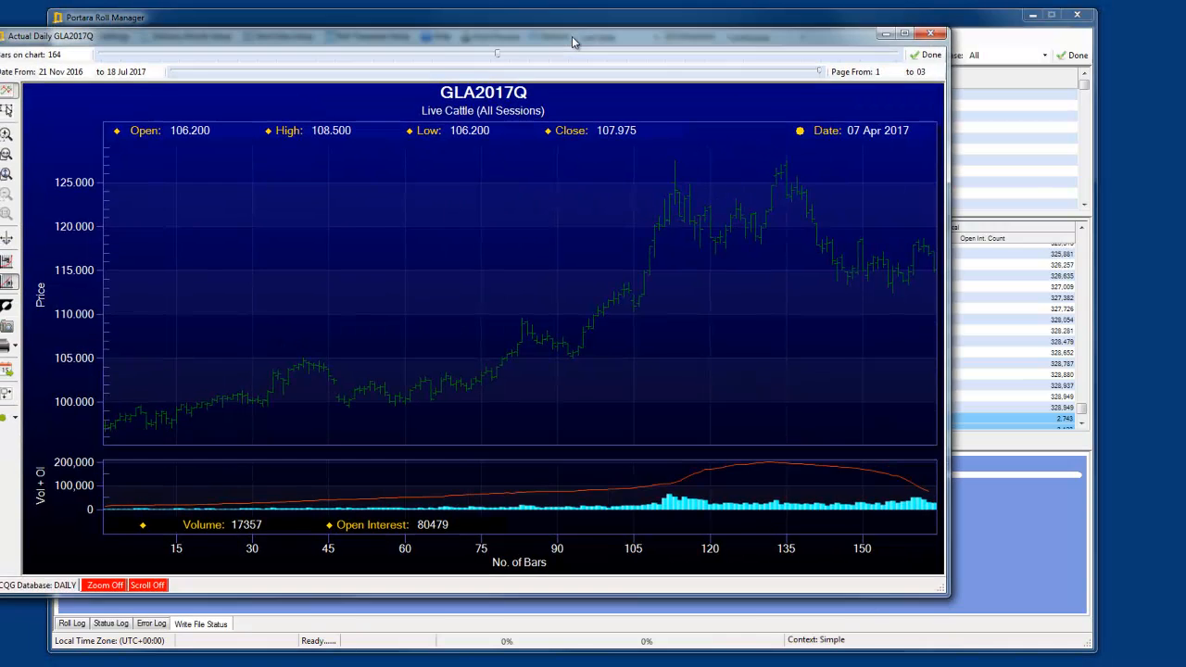
drag(572, 37, 675, 47)
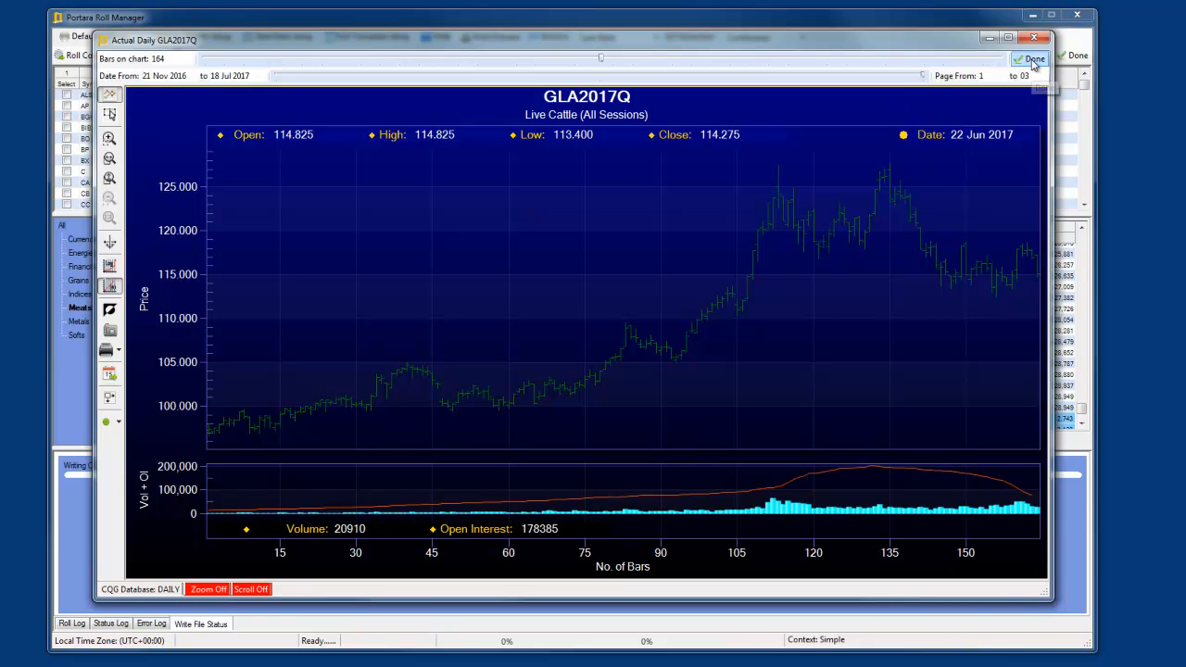
click(1033, 60)
Display the actual daily data for contract GLA2018Q, read through to the last record, and close the data viewer.
right_click(268, 385)
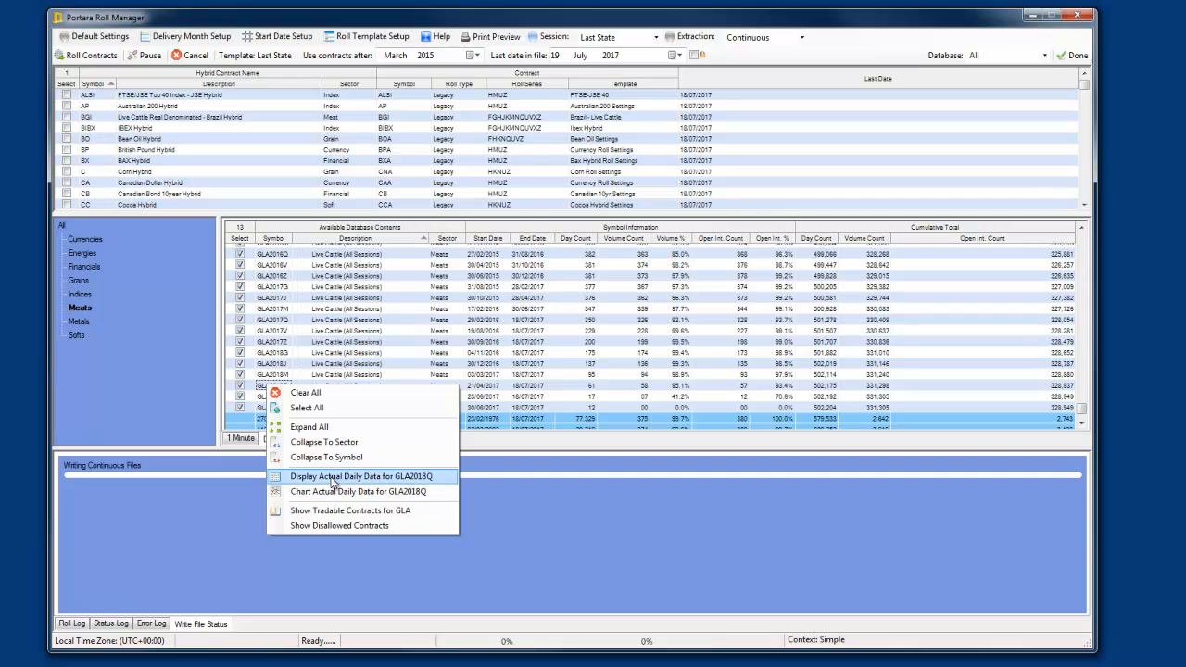
click(333, 477)
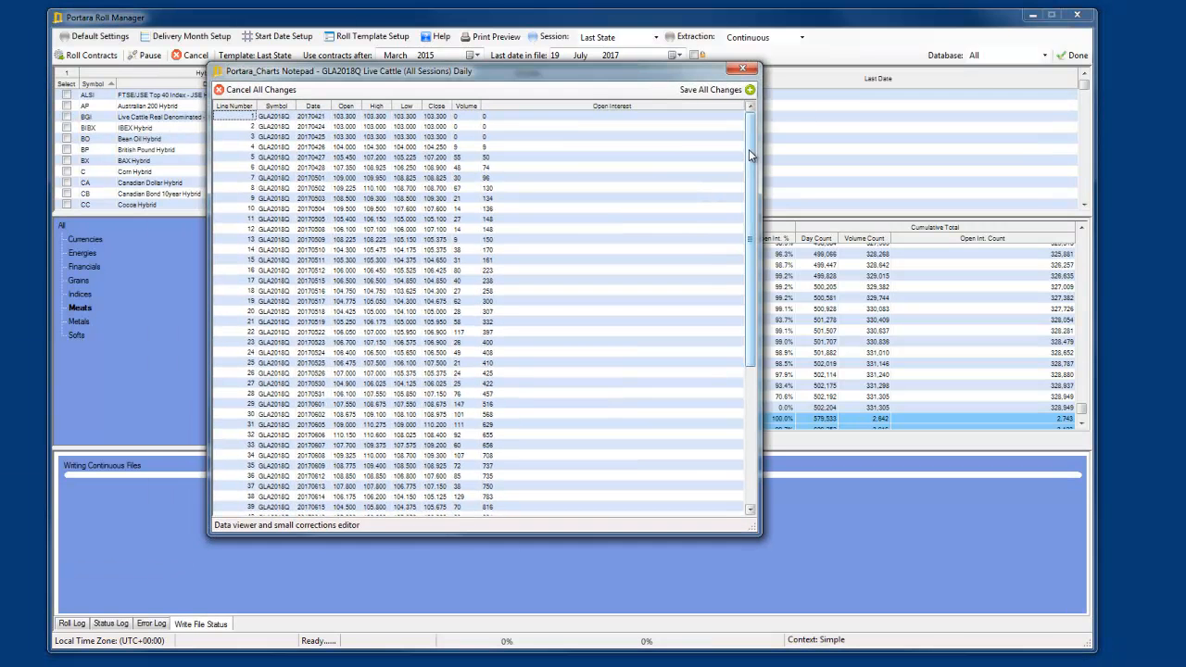
drag(749, 154, 778, 318)
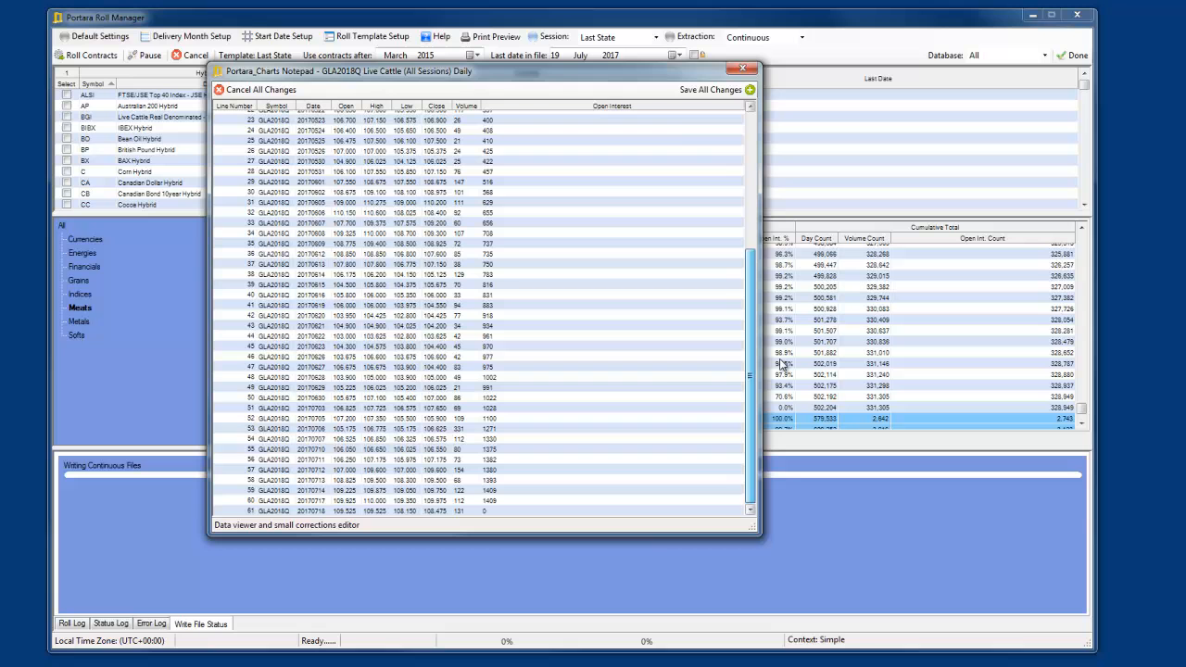
click(741, 70)
Look through the roll templates available for British Pound Hybrid, keeping Currency Roll Settings.
click(200, 148)
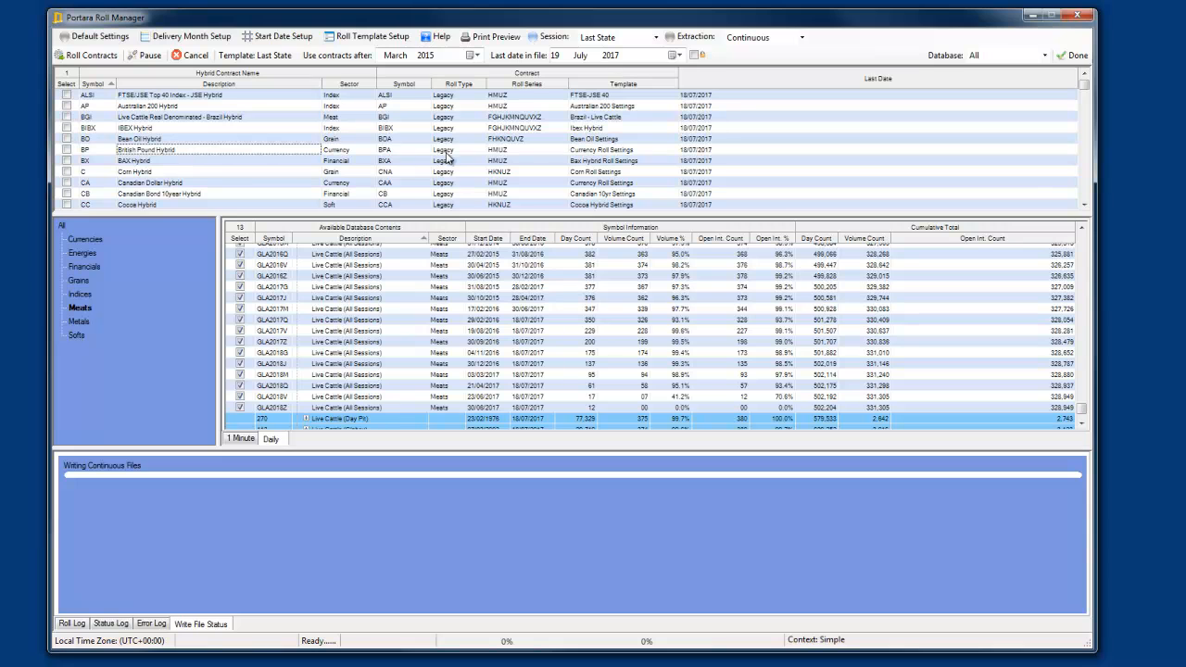
click(660, 151)
click(672, 151)
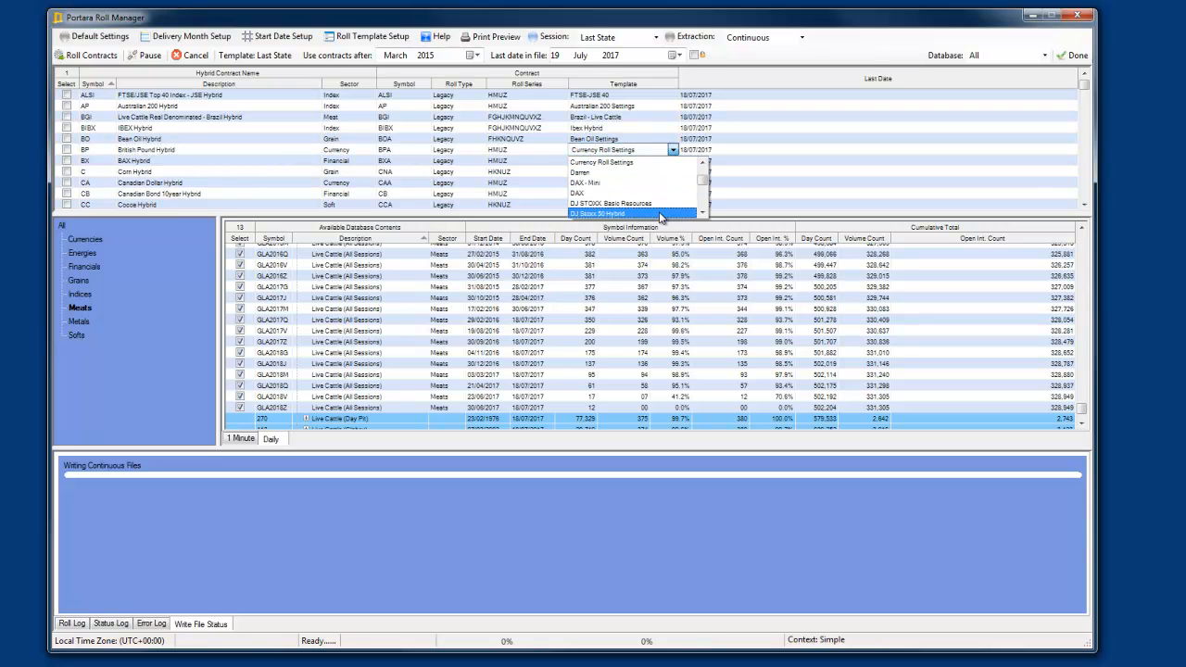
click(673, 154)
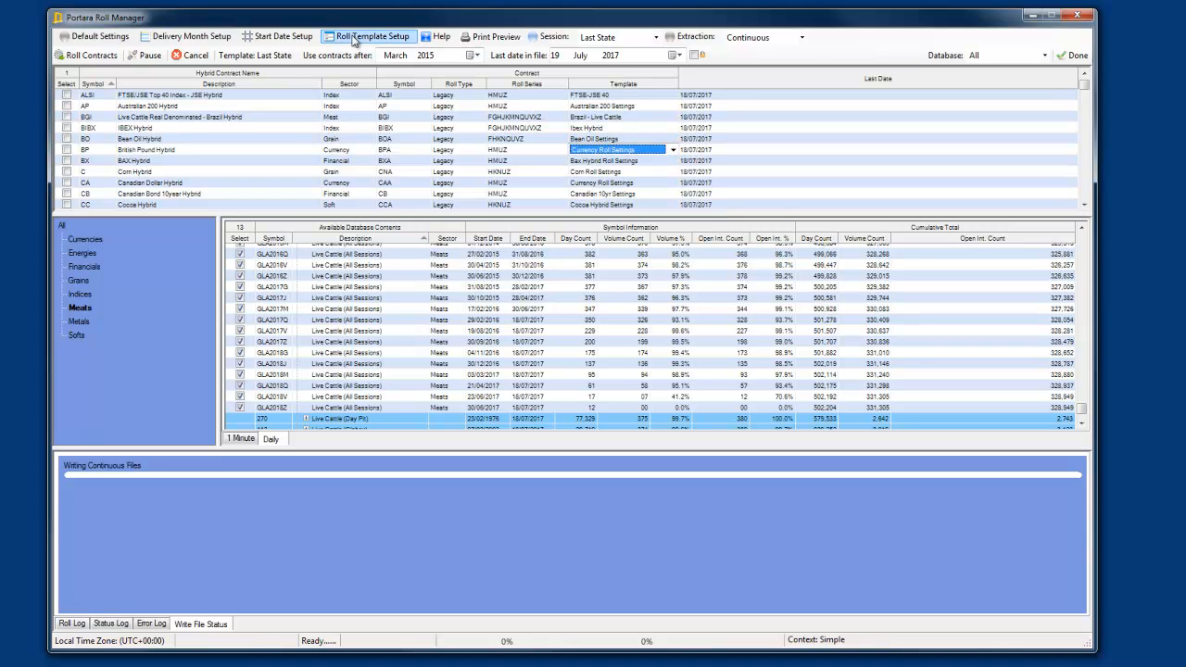
Open the roll template setup and load the Currency Roll Settings template.
click(366, 37)
click(362, 53)
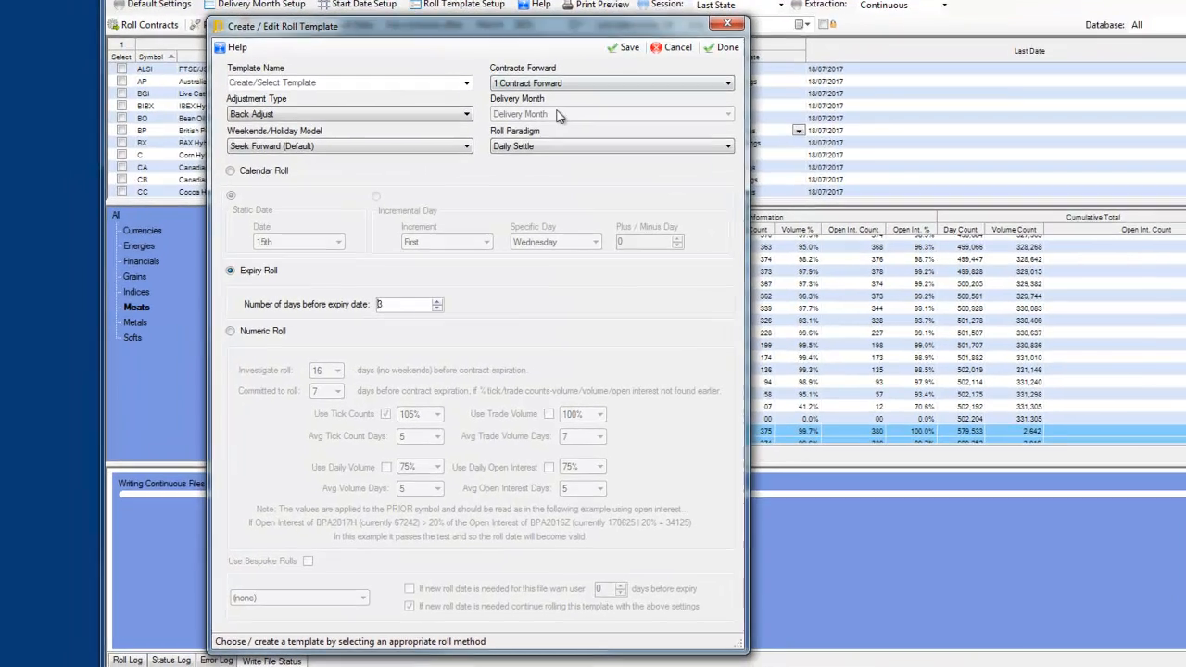
click(477, 82)
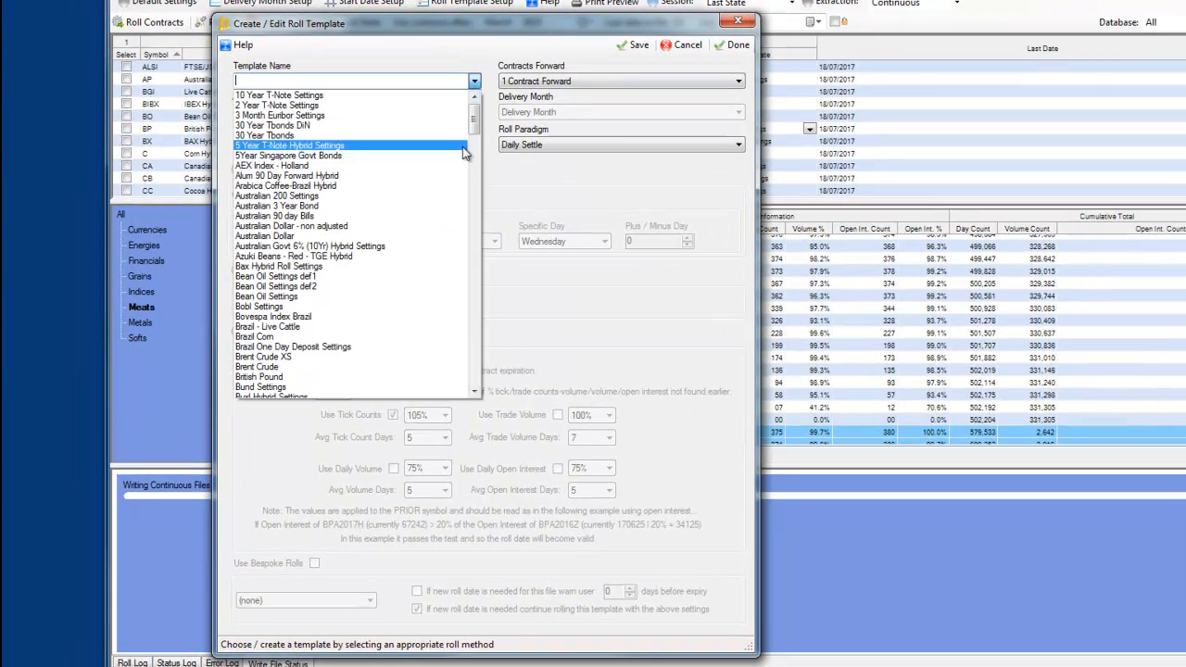
scroll(375, 245, down, 9)
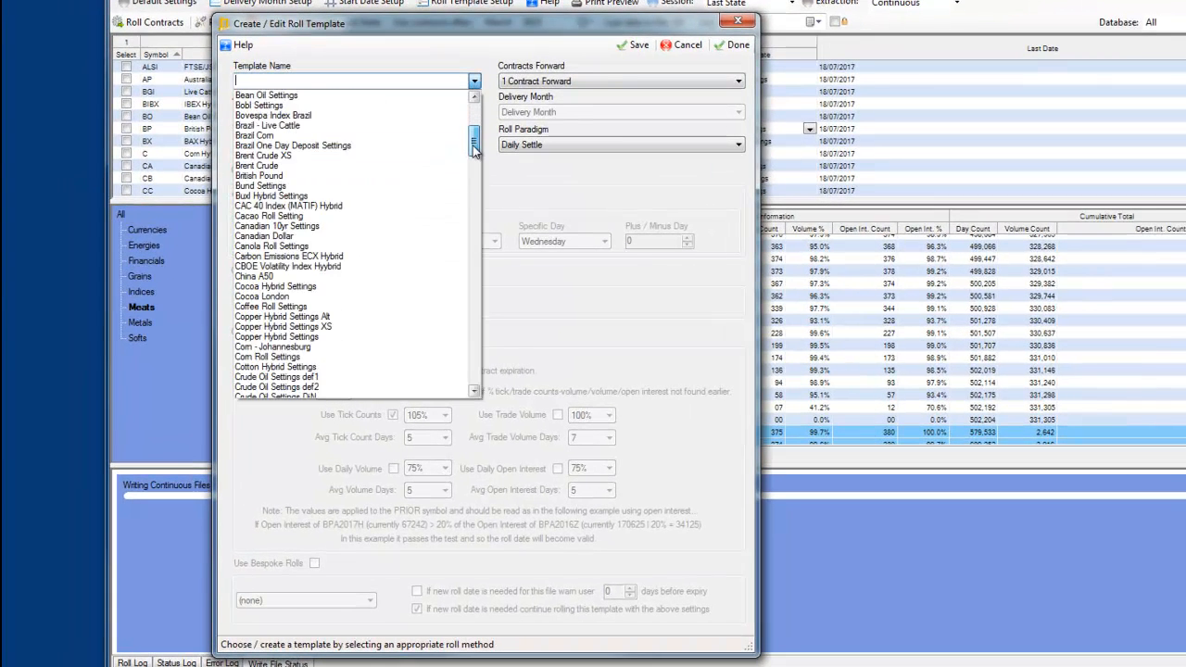
scroll(387, 292, down, 3)
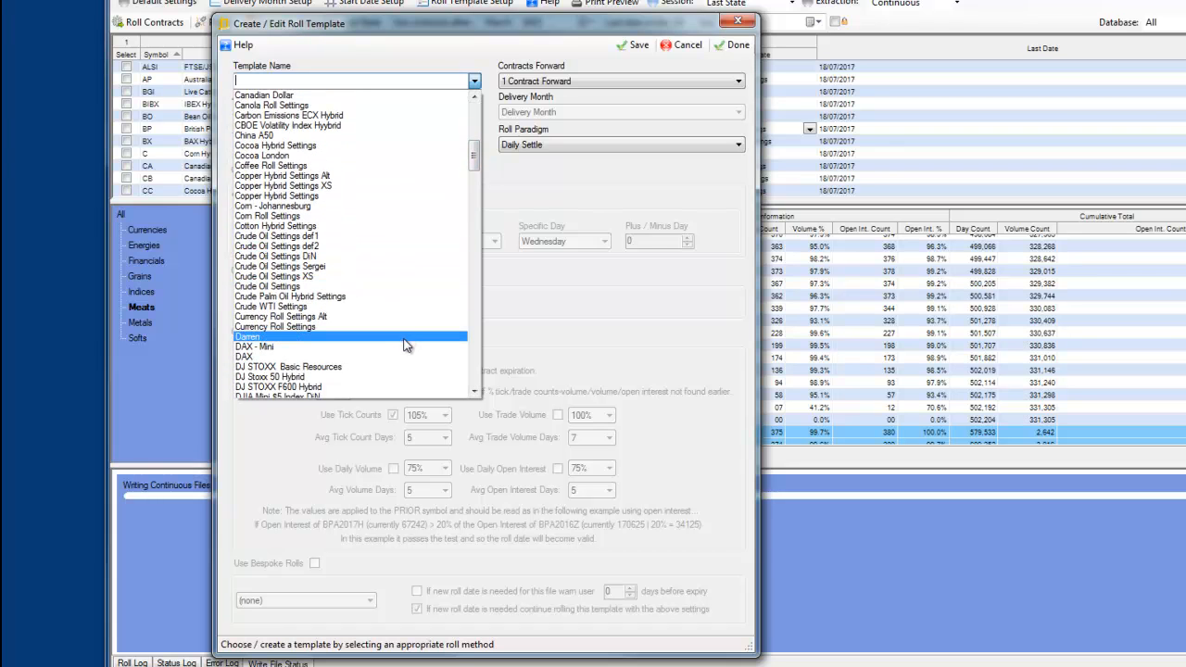
click(396, 326)
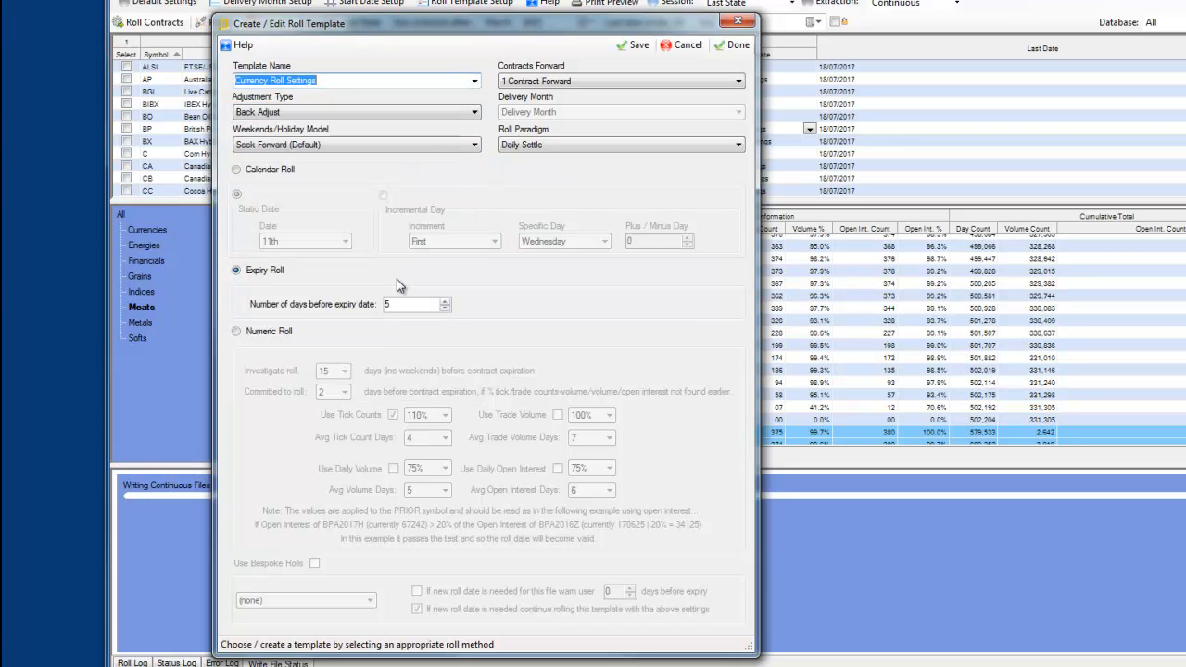
Examine the available adjustment types and contracts-forward options, keeping Back Adjust and 1 Contract Forward.
click(368, 111)
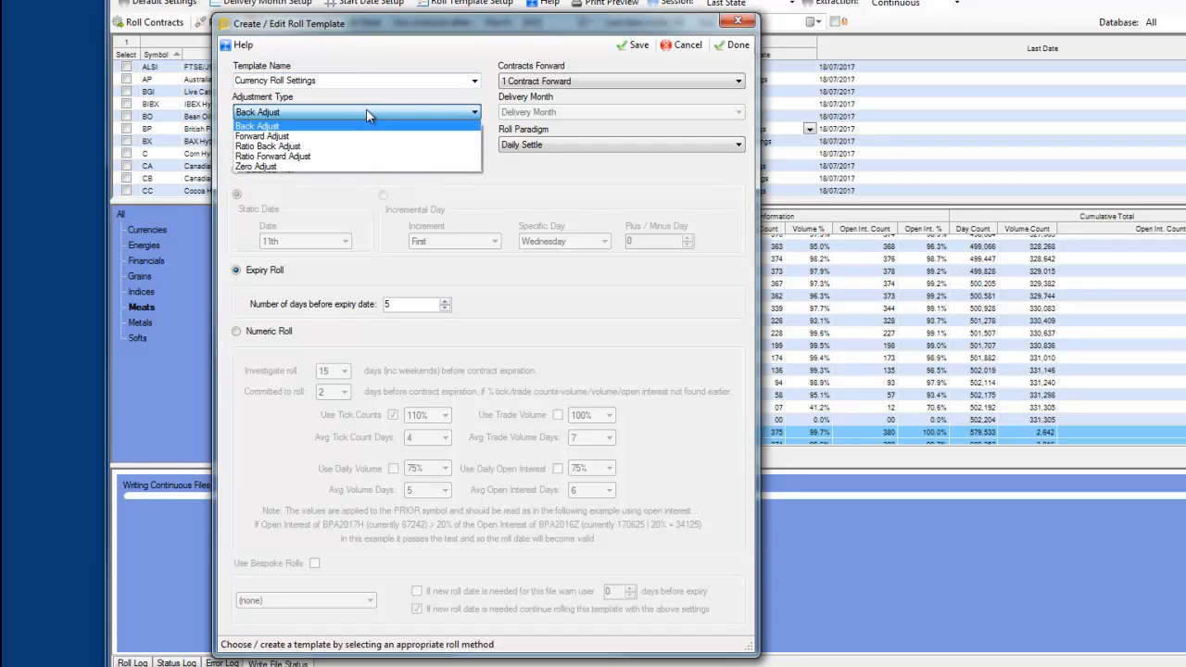
click(367, 110)
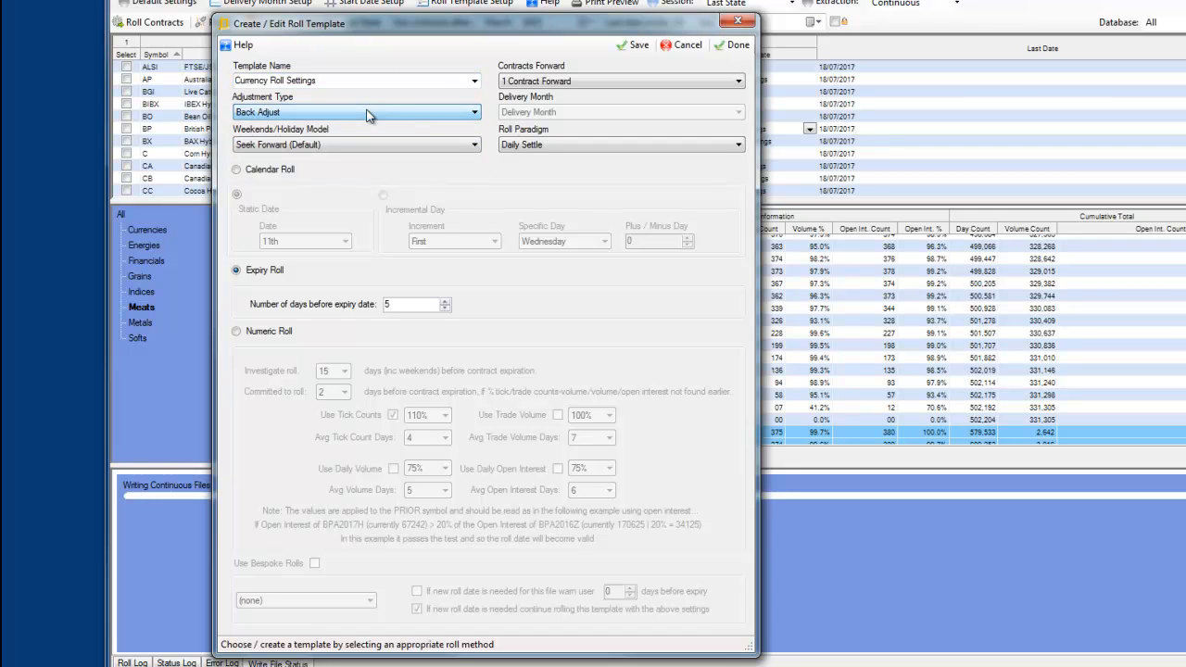
click(609, 81)
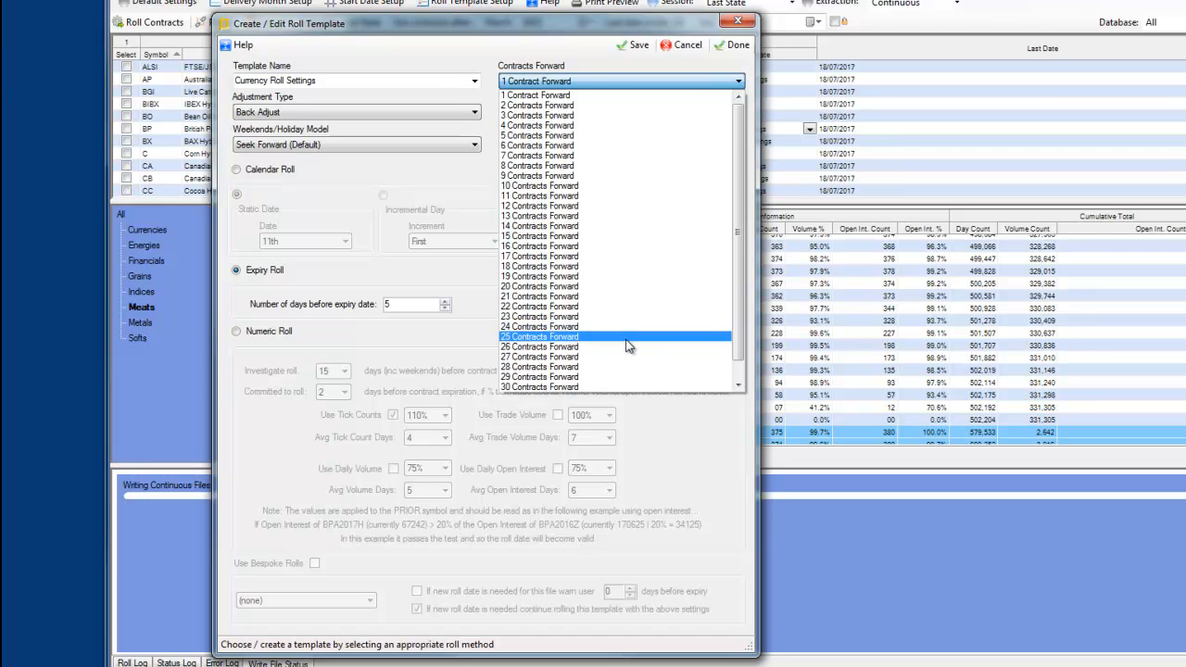
click(486, 195)
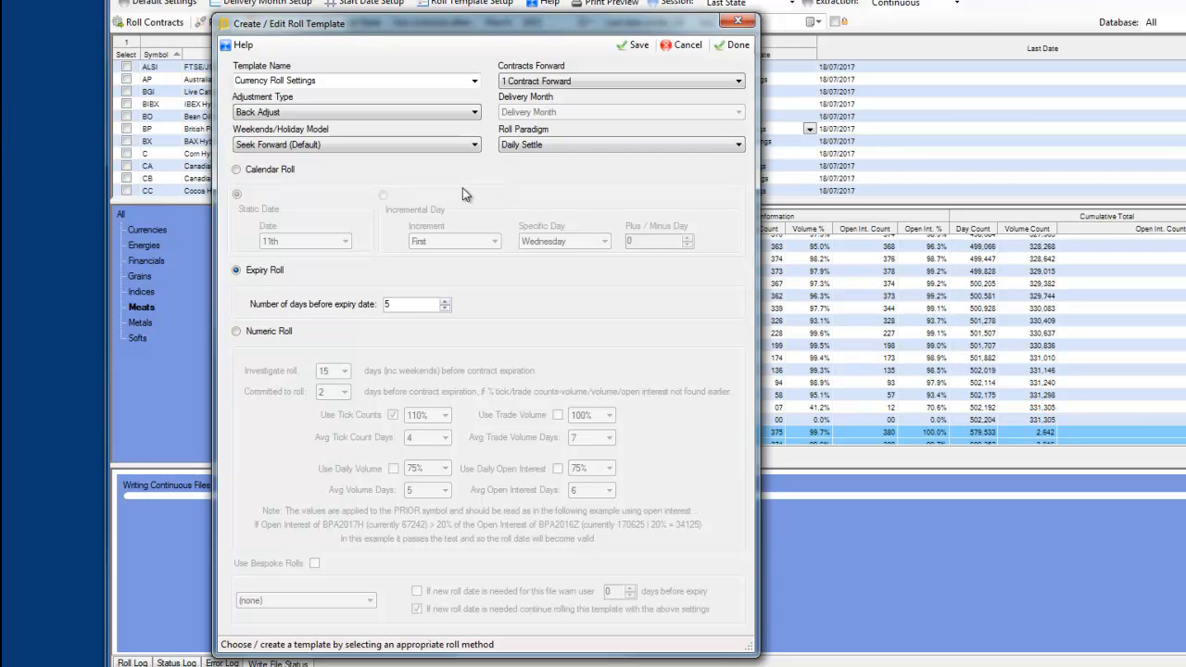
Try the Calendar, Expiry and Numeric roll methods on the Currency Roll Settings template, and cancel the template changes.
click(236, 170)
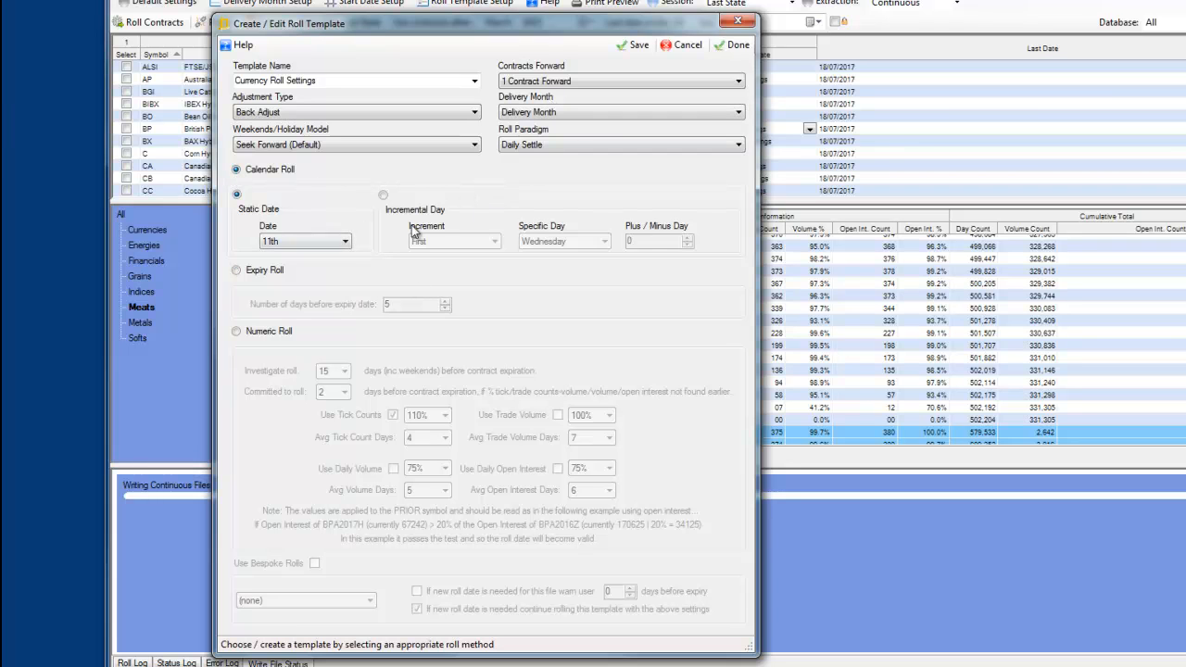
click(238, 272)
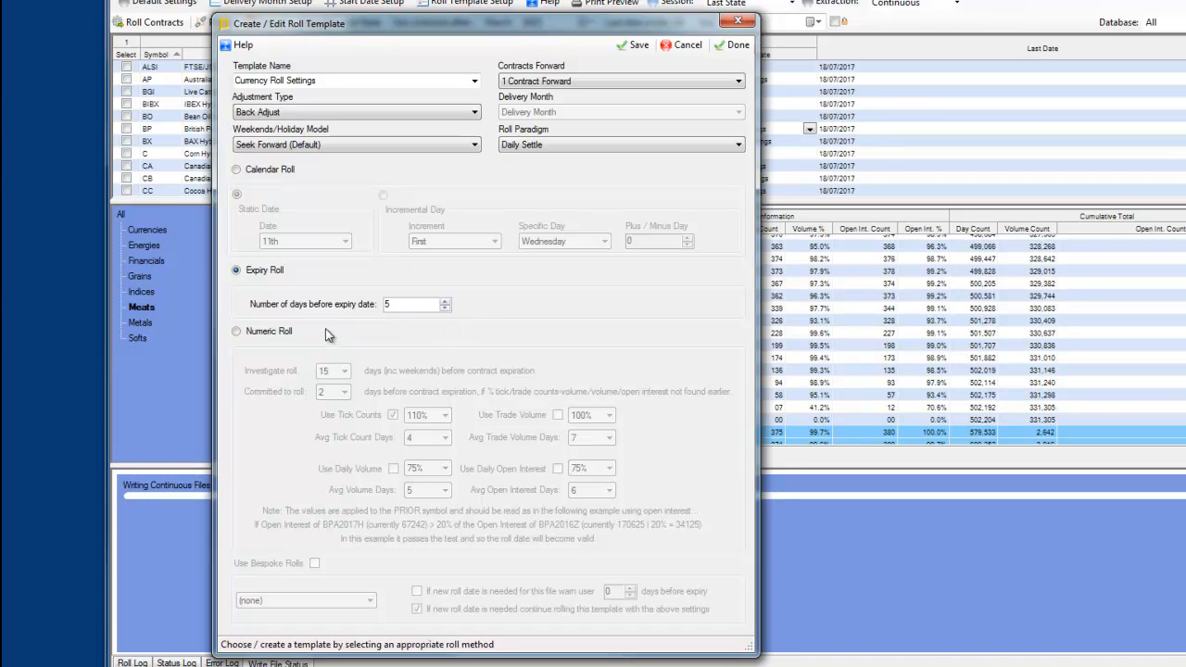
click(237, 331)
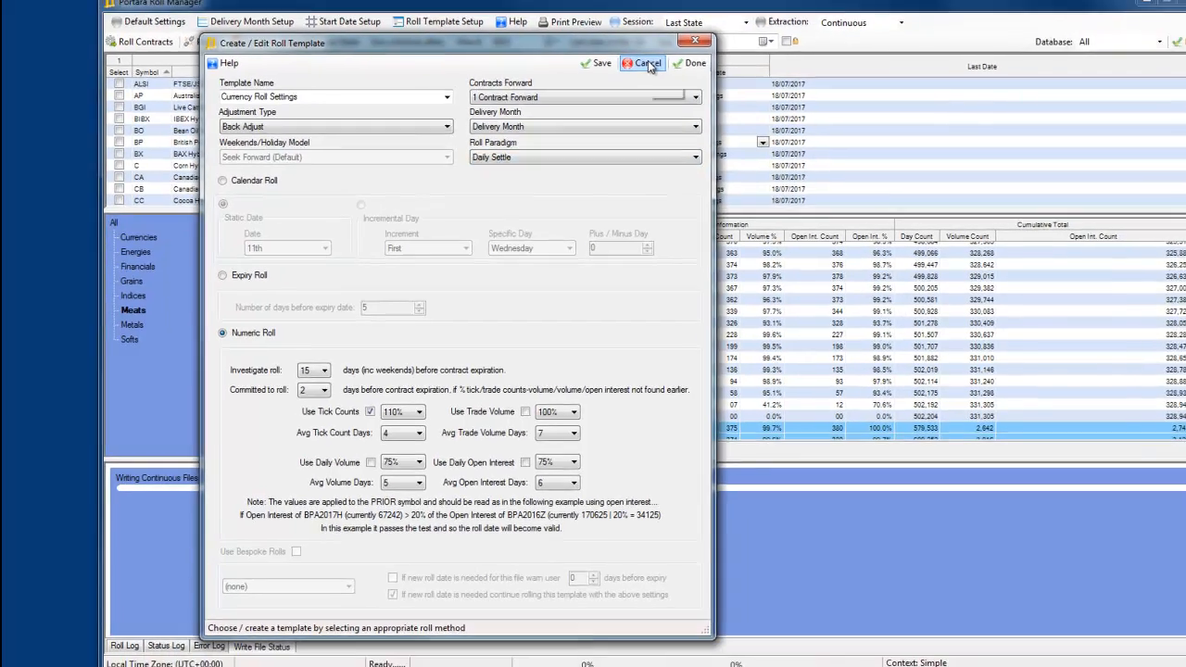
click(647, 63)
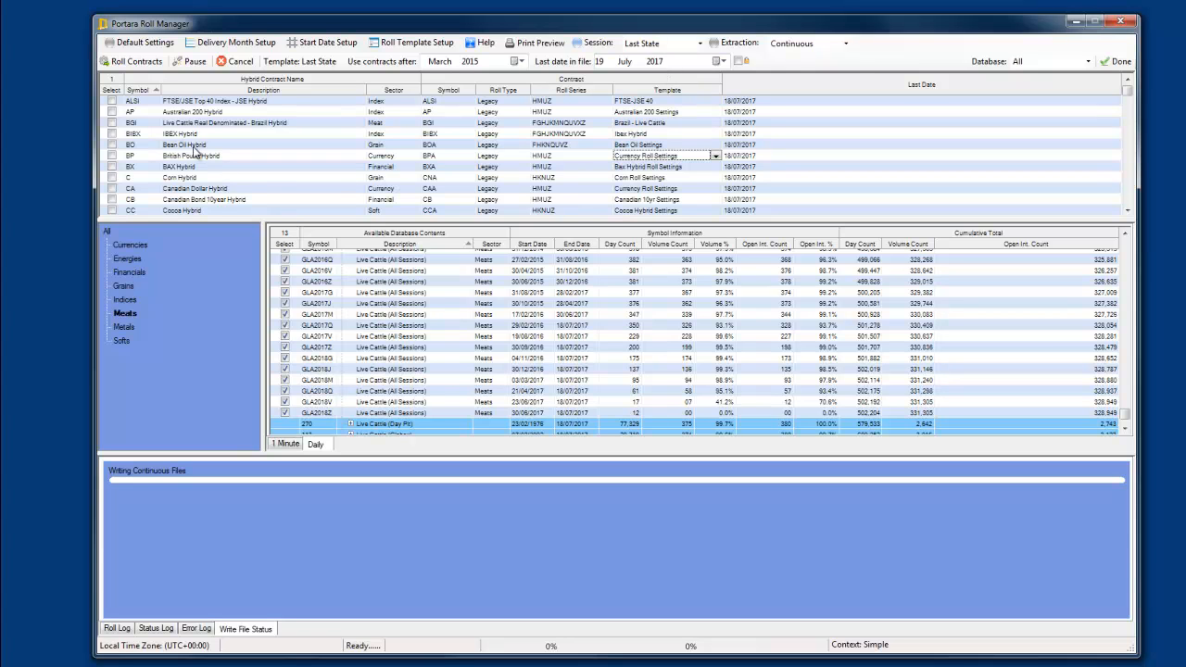
Select the Bean Oil, British Pound and Corn hybrid contracts and roll the selected contracts into continuous files.
click(112, 145)
click(112, 156)
click(112, 177)
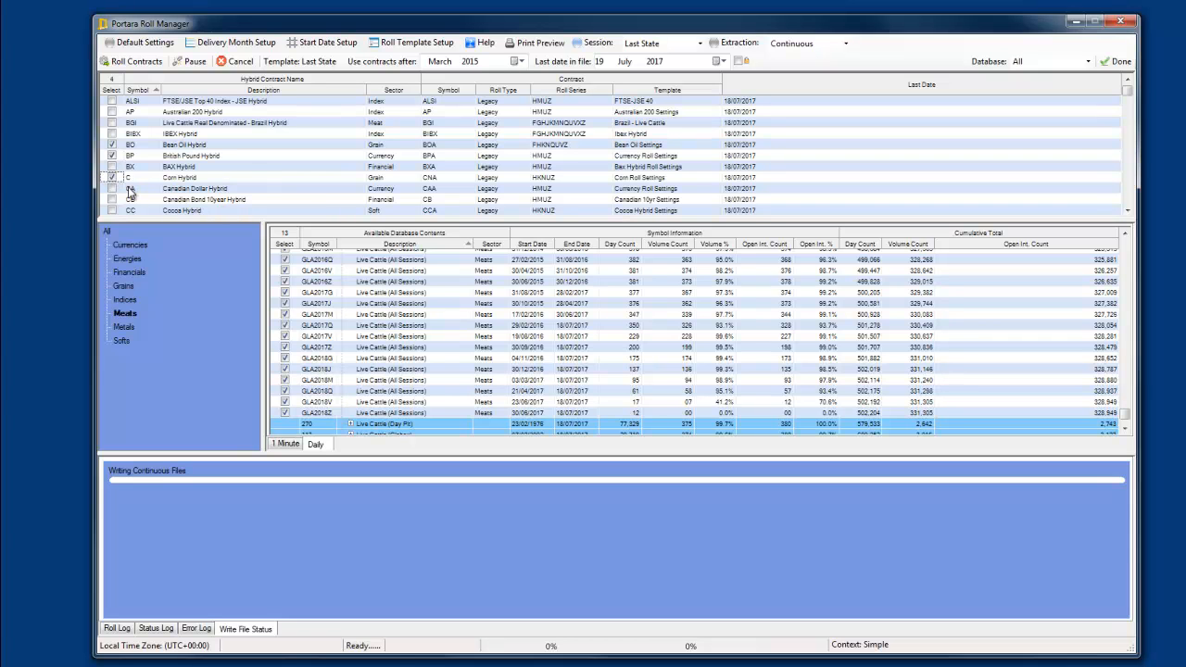
click(132, 61)
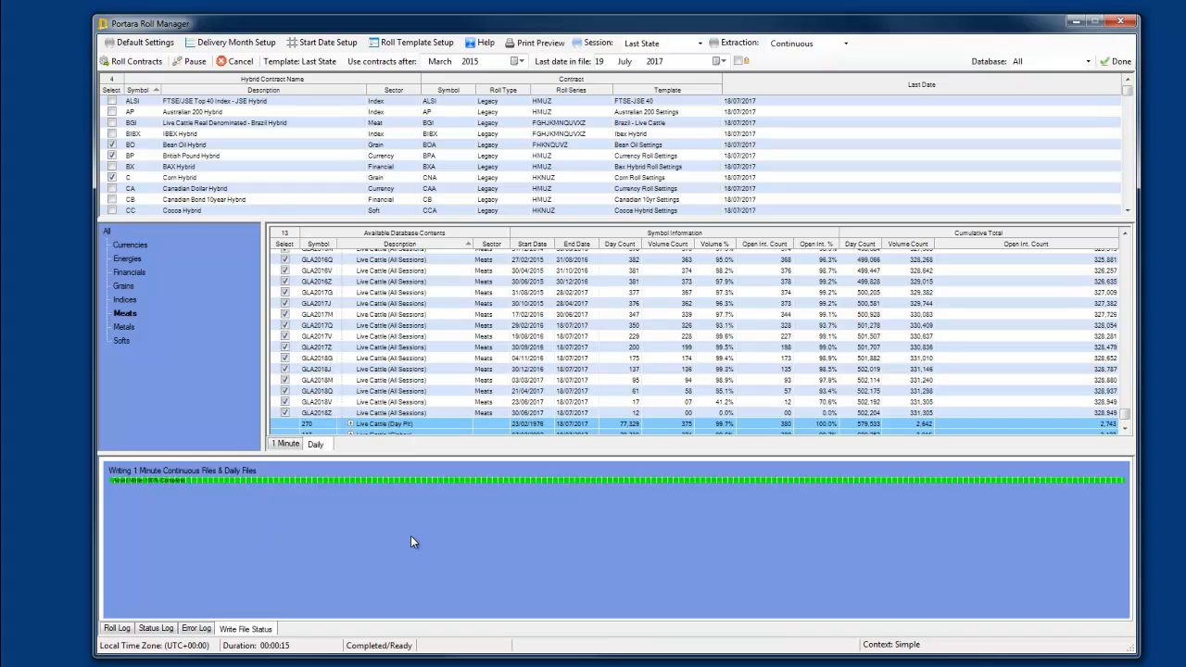
Examine the roll log and the status log of the completed roll, enlarging the log area for reading and restoring it.
click(131, 631)
drag(363, 454, 362, 304)
right_click(335, 458)
click(297, 514)
scroll(370, 482, down, 15)
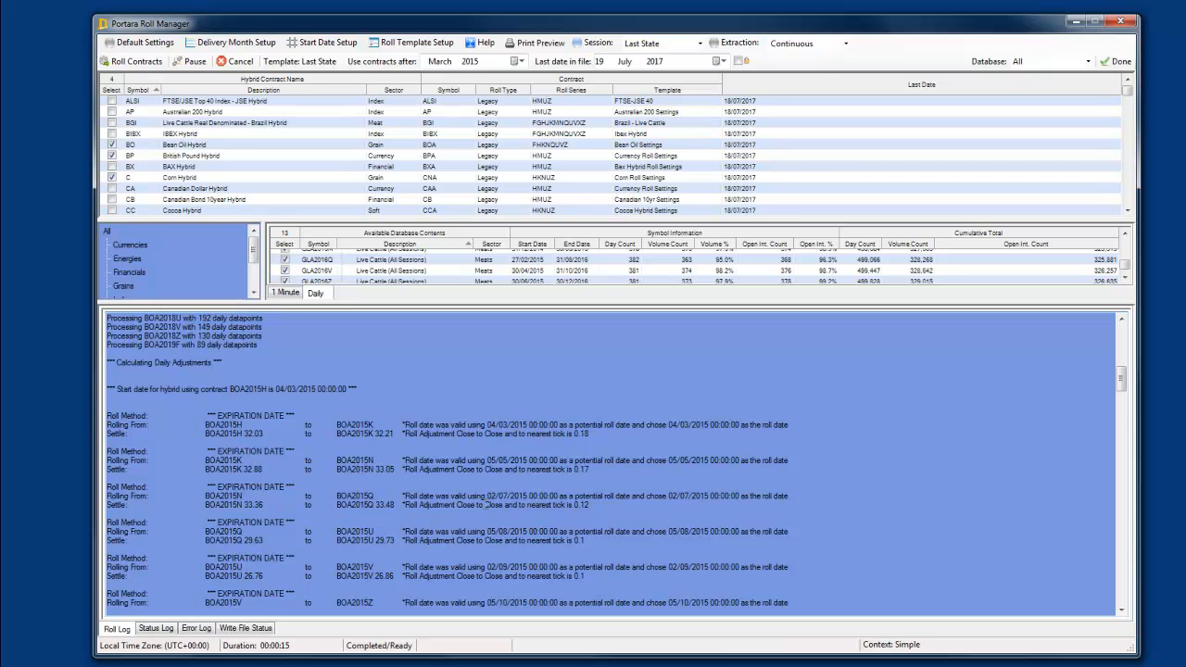
scroll(576, 488, down, 15)
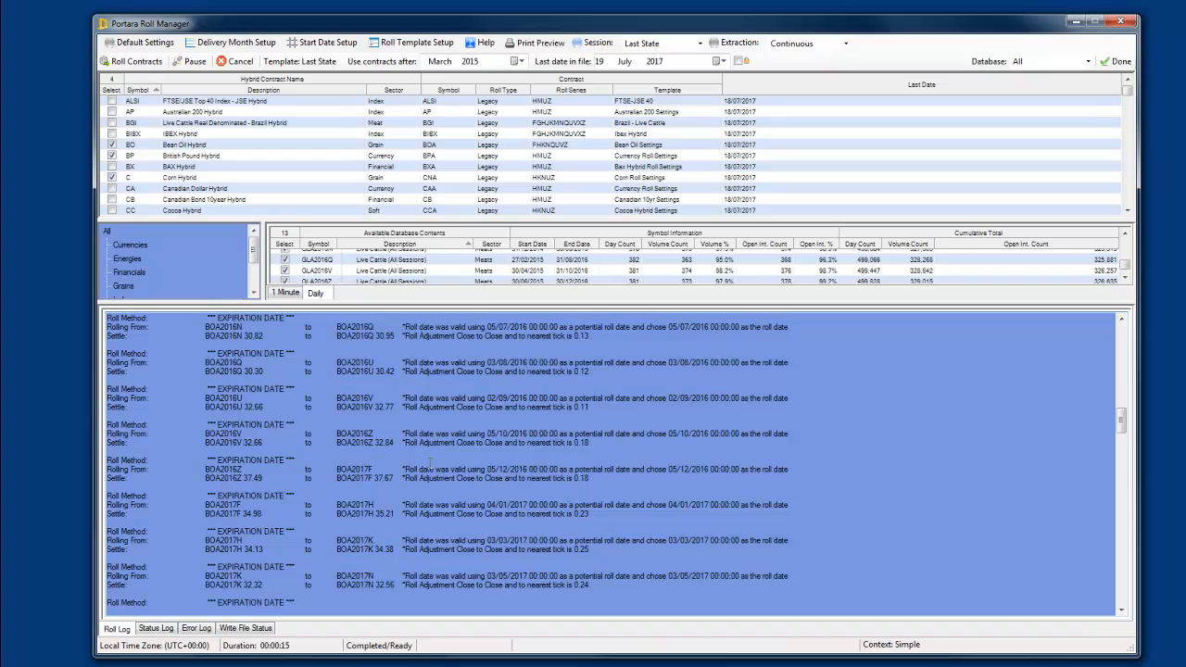
scroll(430, 463, up, 2)
click(156, 629)
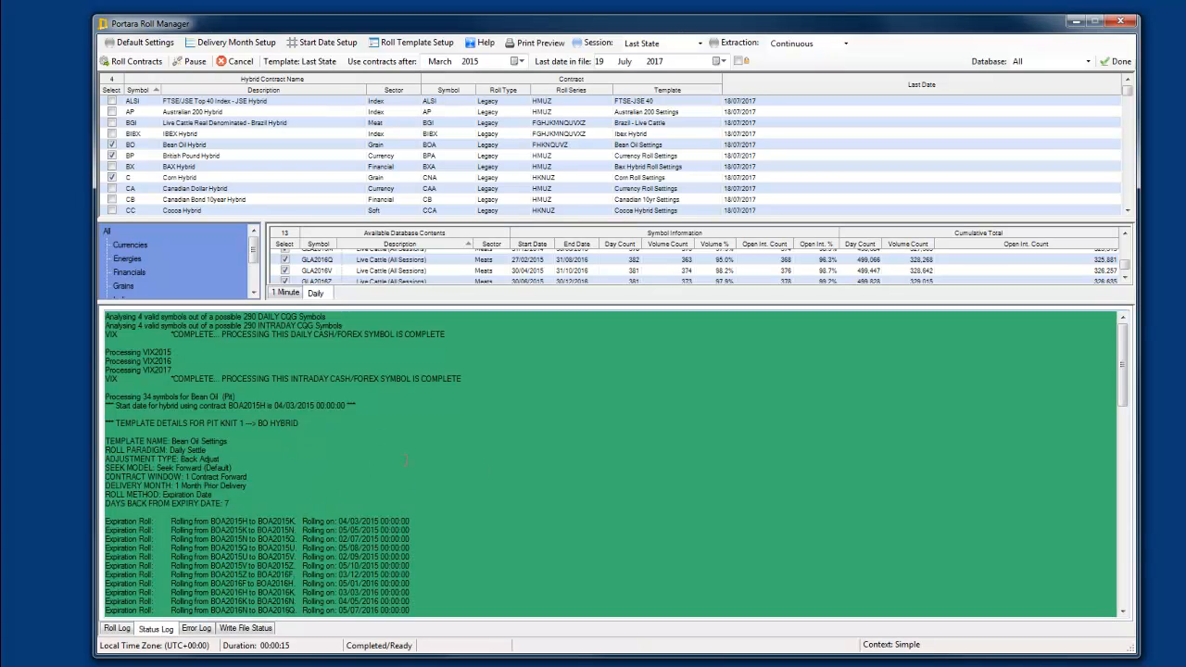
drag(500, 304, 529, 460)
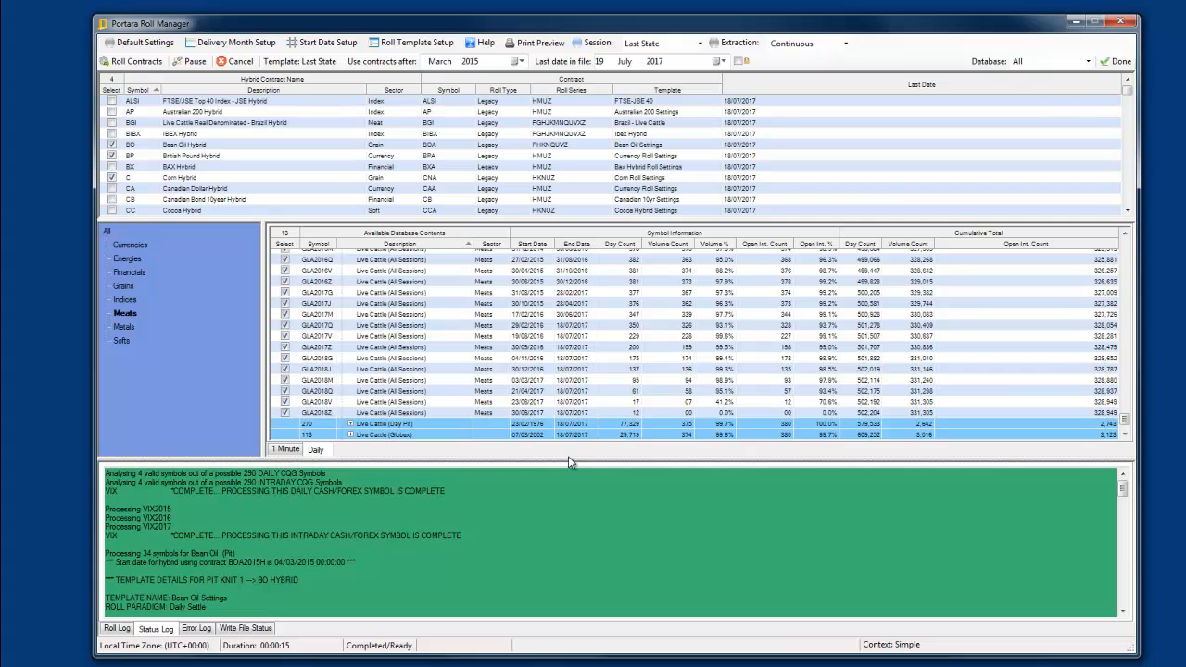
Finish in the Roll Manager and open the Compression Manager for intraday data.
click(1116, 61)
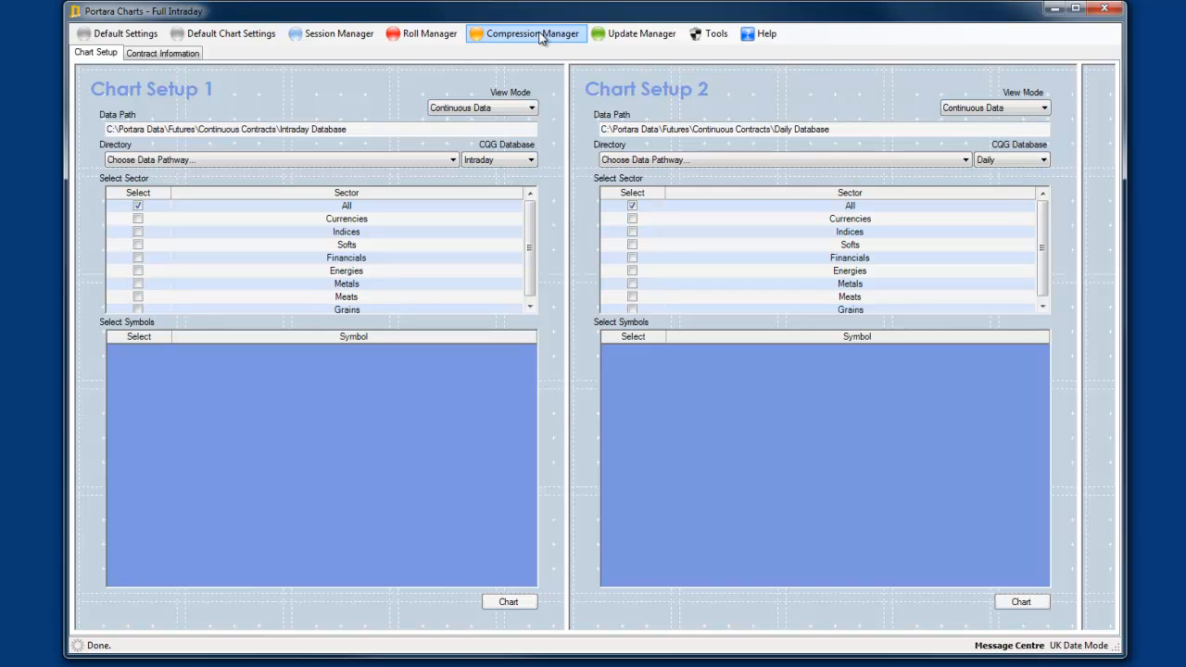
click(542, 37)
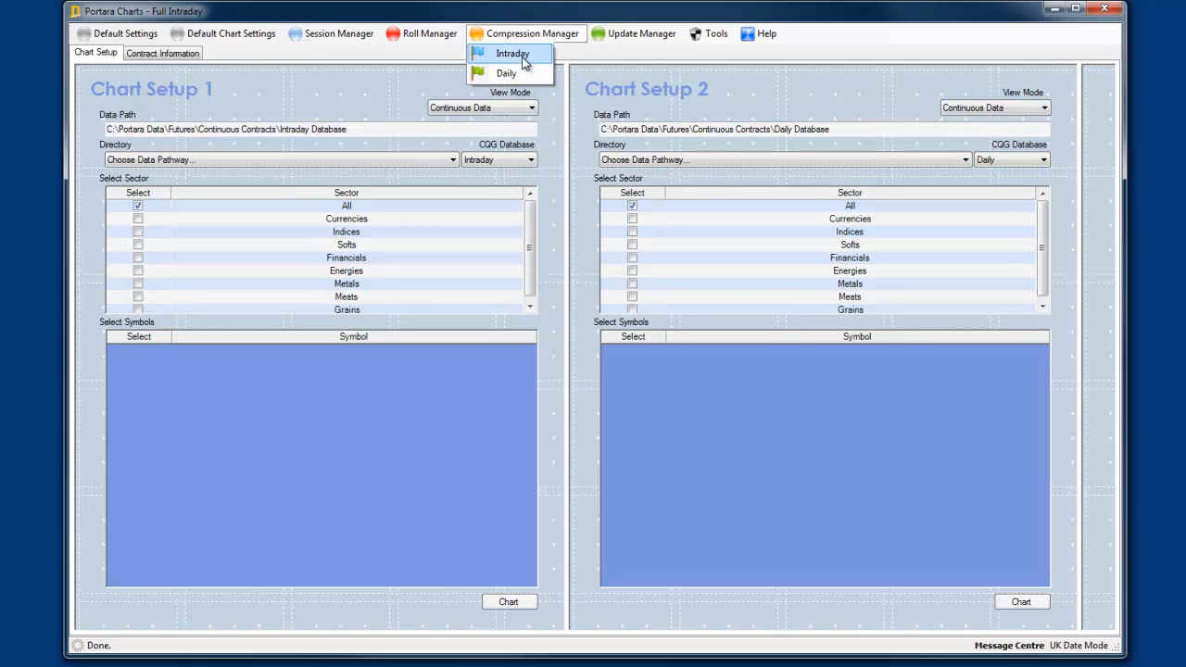
click(524, 54)
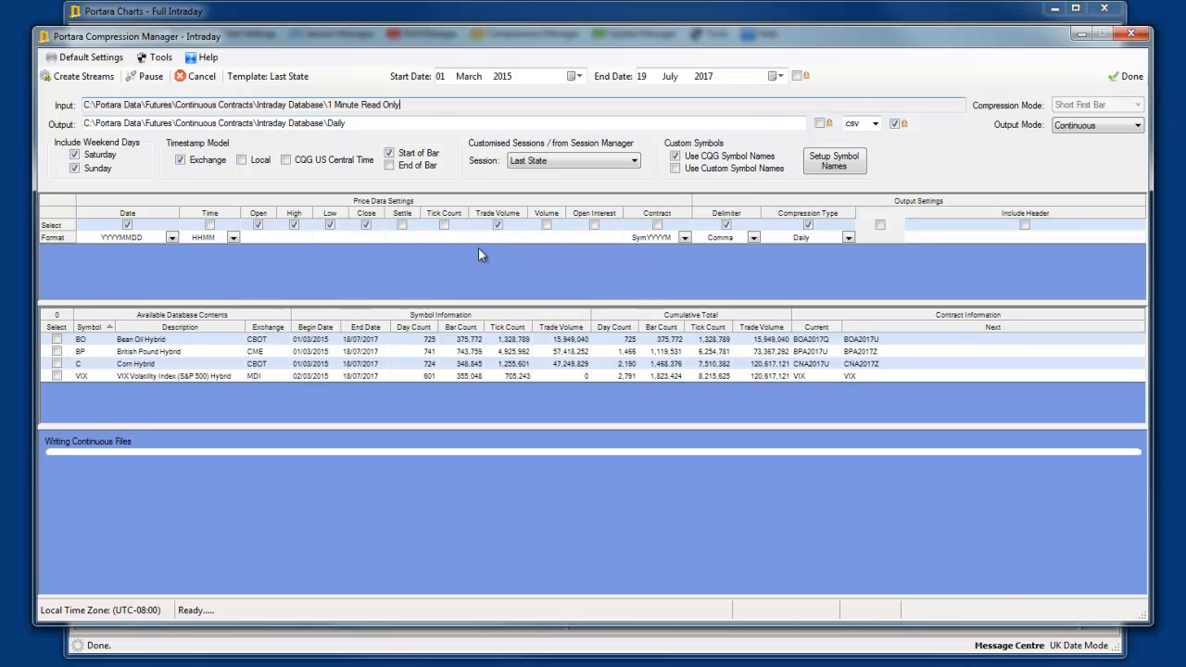
Select the Corn, British Pound and Bean Oil hybrids for compression, and review the date formats, keeping YYYYMMDD.
click(57, 365)
click(57, 352)
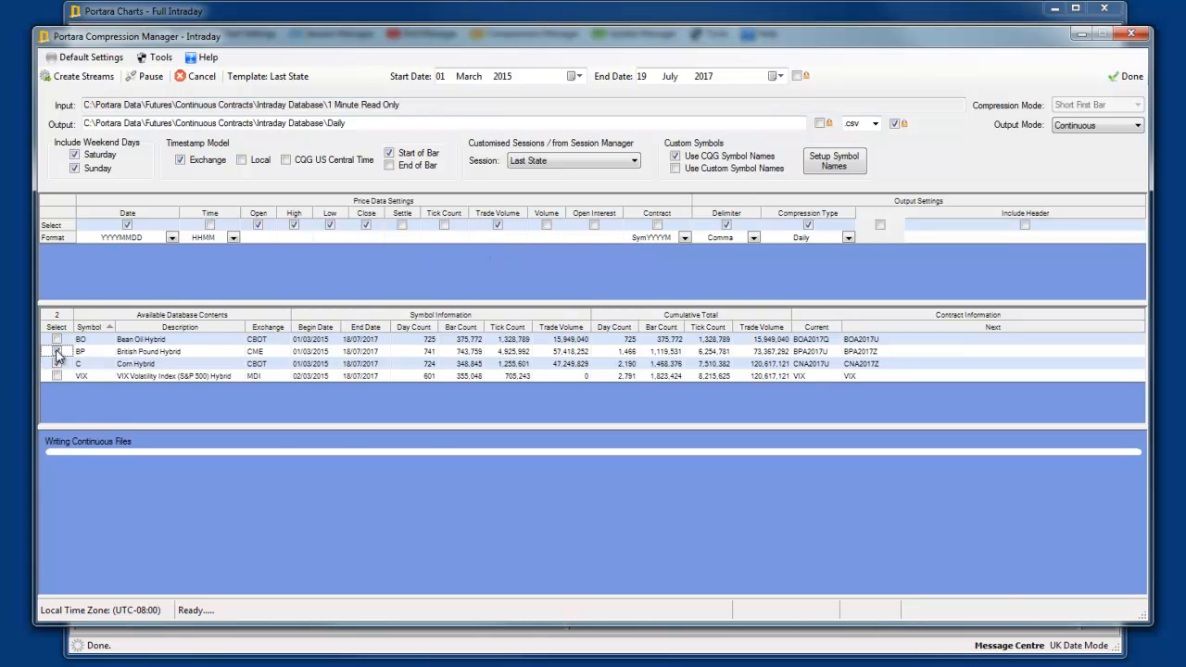
click(57, 339)
click(173, 239)
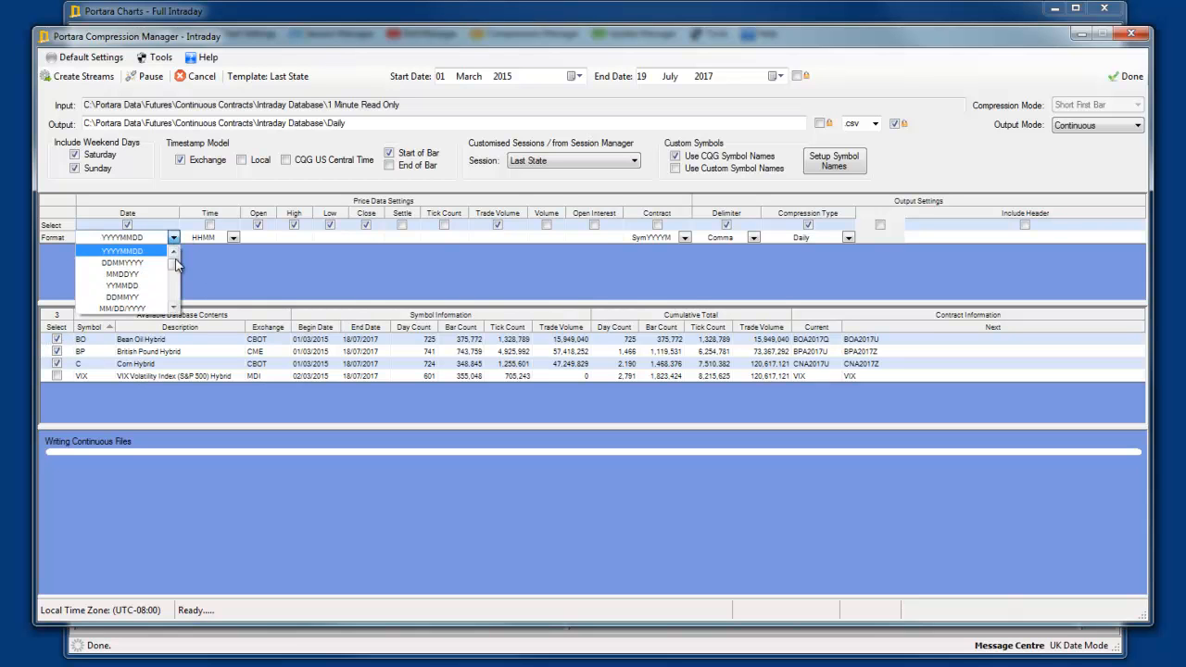
click(204, 265)
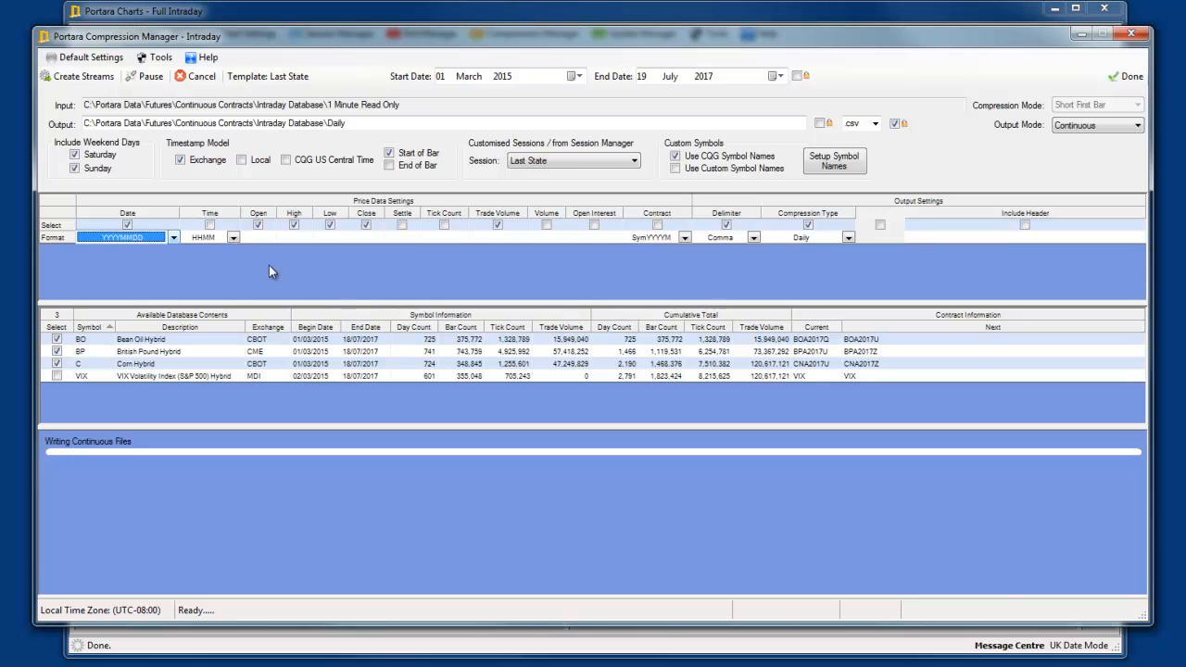
click(251, 267)
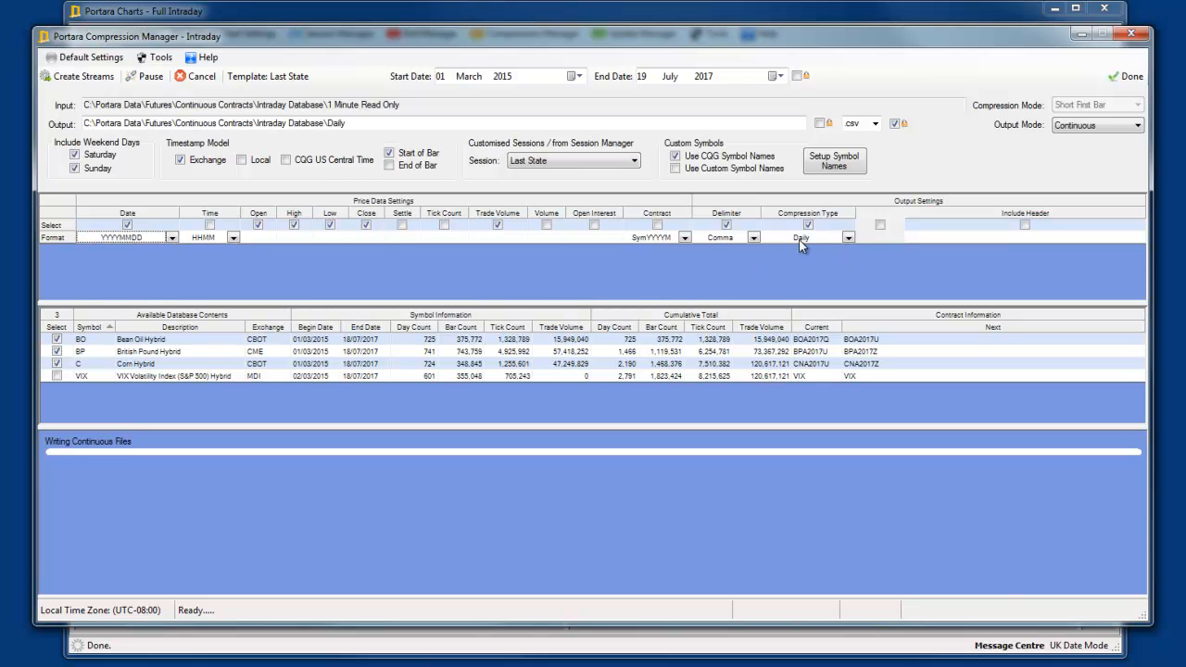
Set the compression type to Intraday with a bar length of 5 minutes.
click(849, 239)
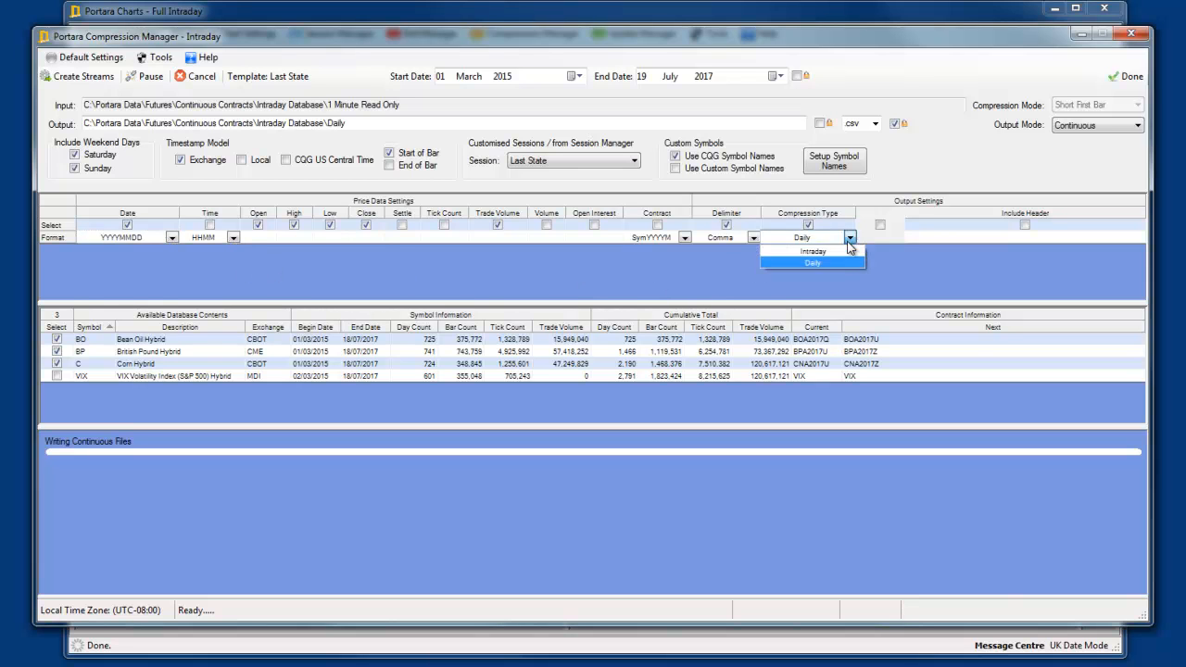
click(839, 253)
click(891, 239)
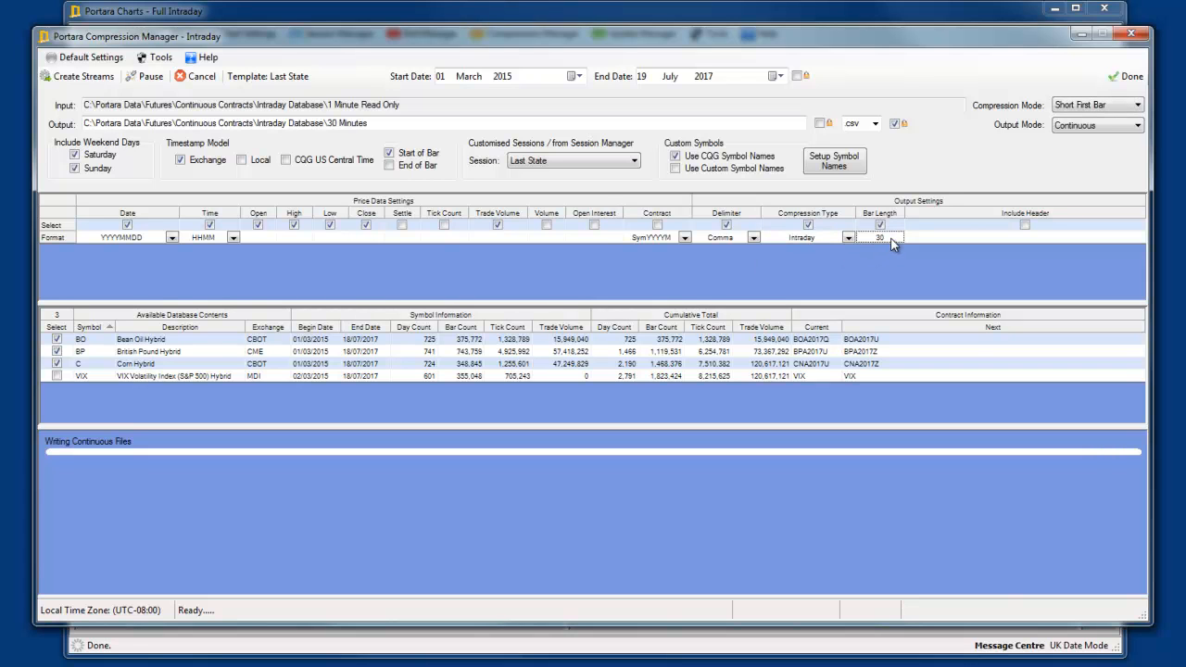
click(878, 237)
text(5)
key(Tab)
Review the customised sessions available for the compression, keeping Last State selected.
click(629, 164)
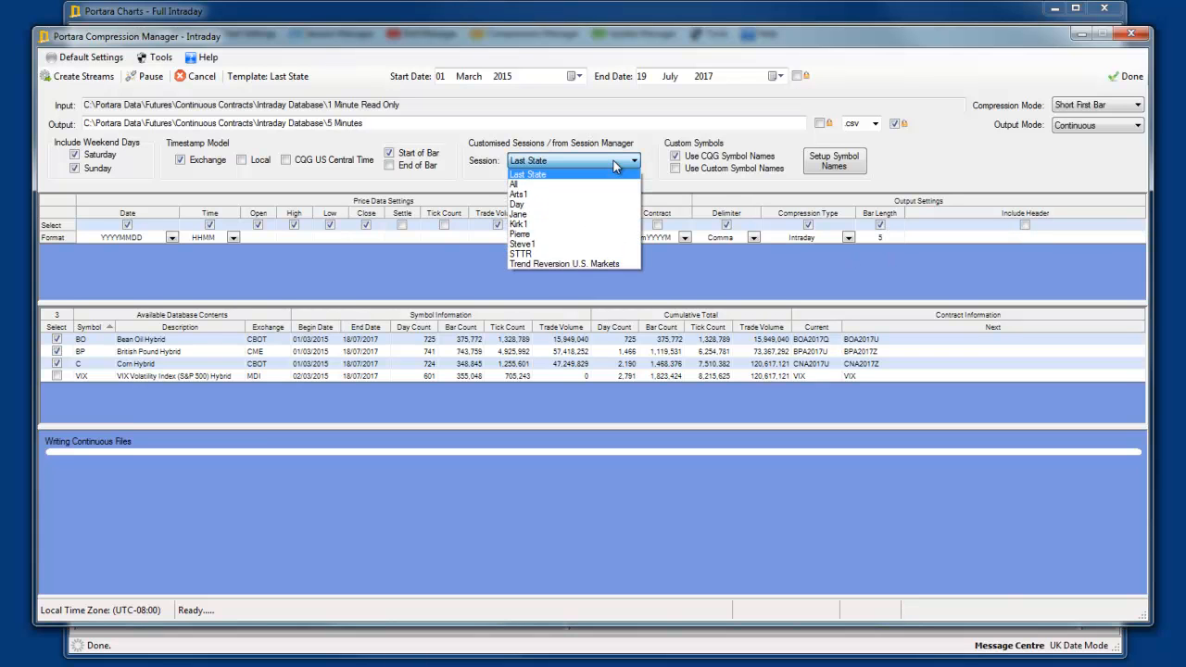
click(502, 35)
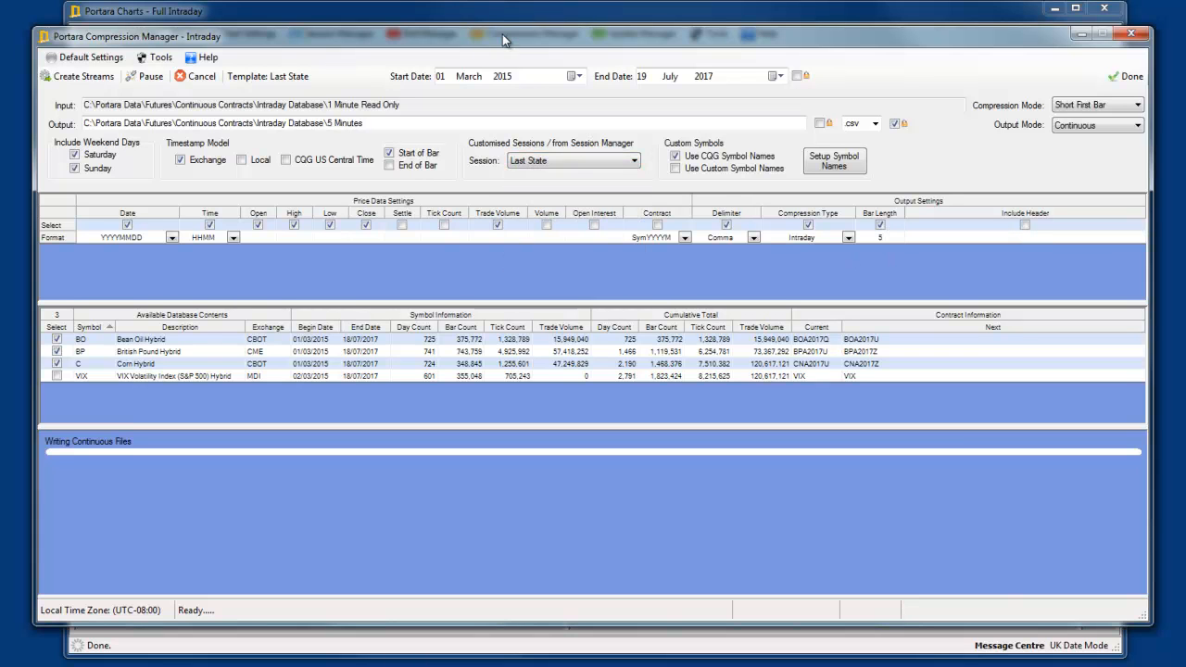
drag(501, 35, 502, 102)
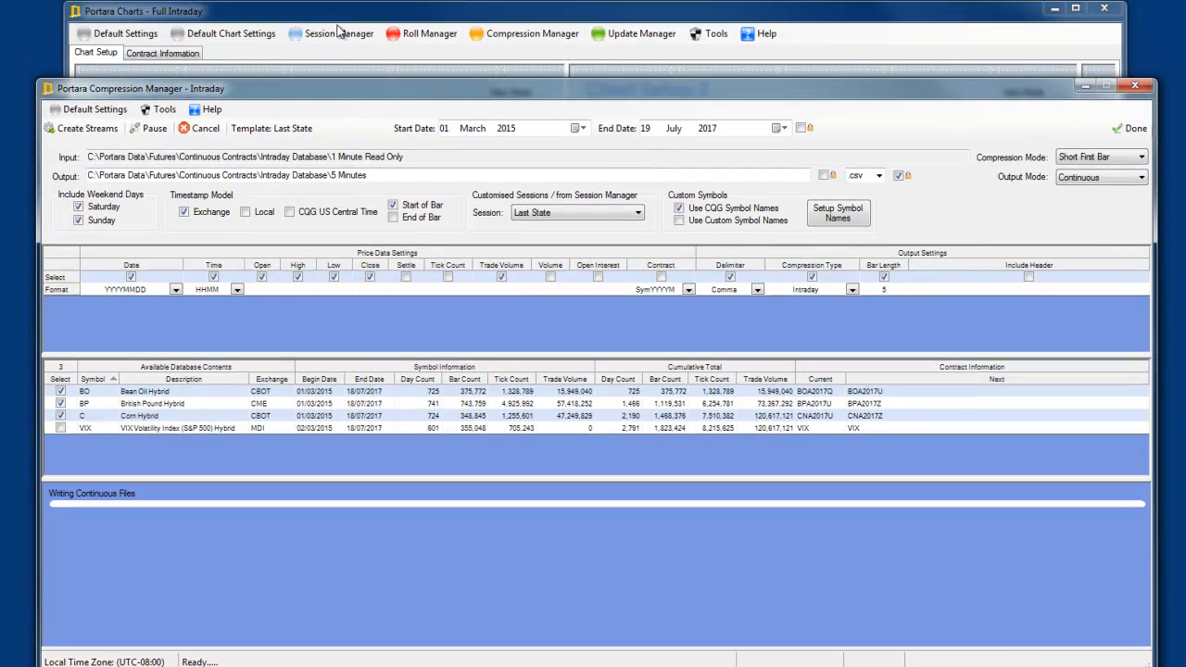
drag(536, 91, 532, 79)
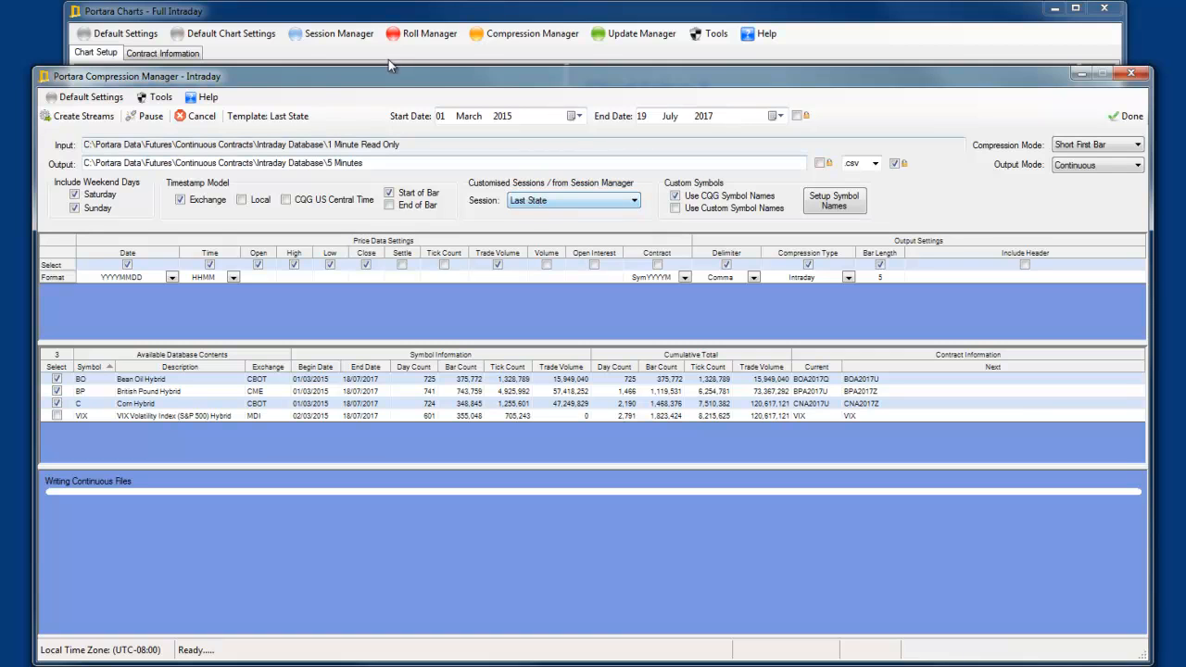
click(575, 200)
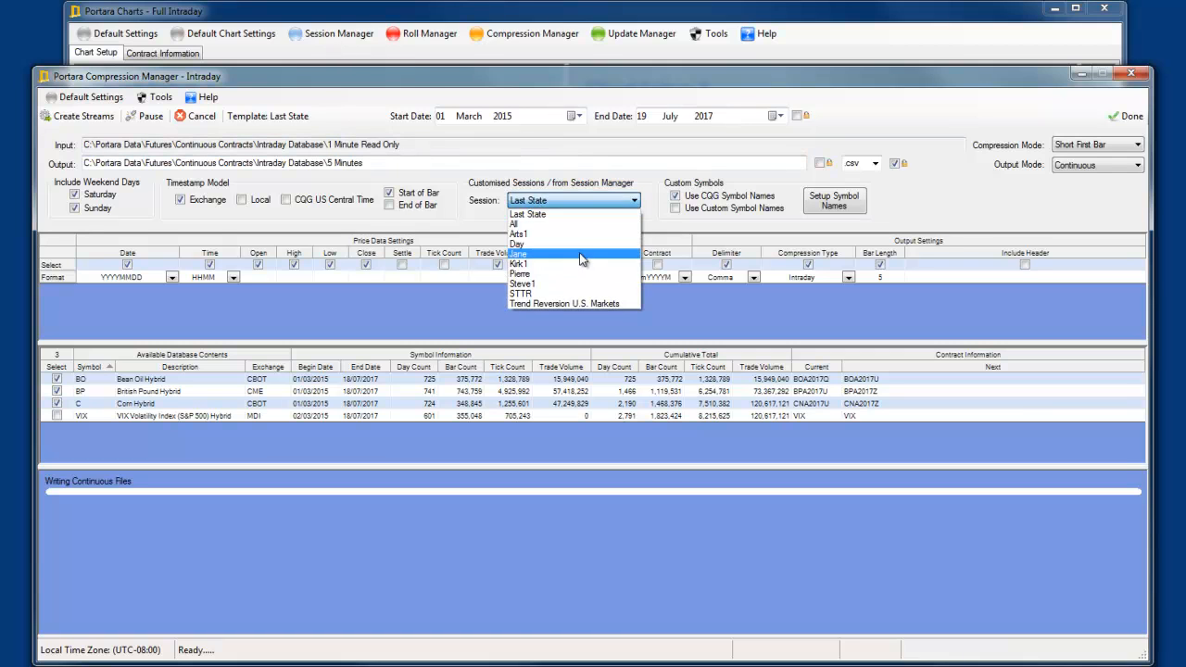
click(559, 198)
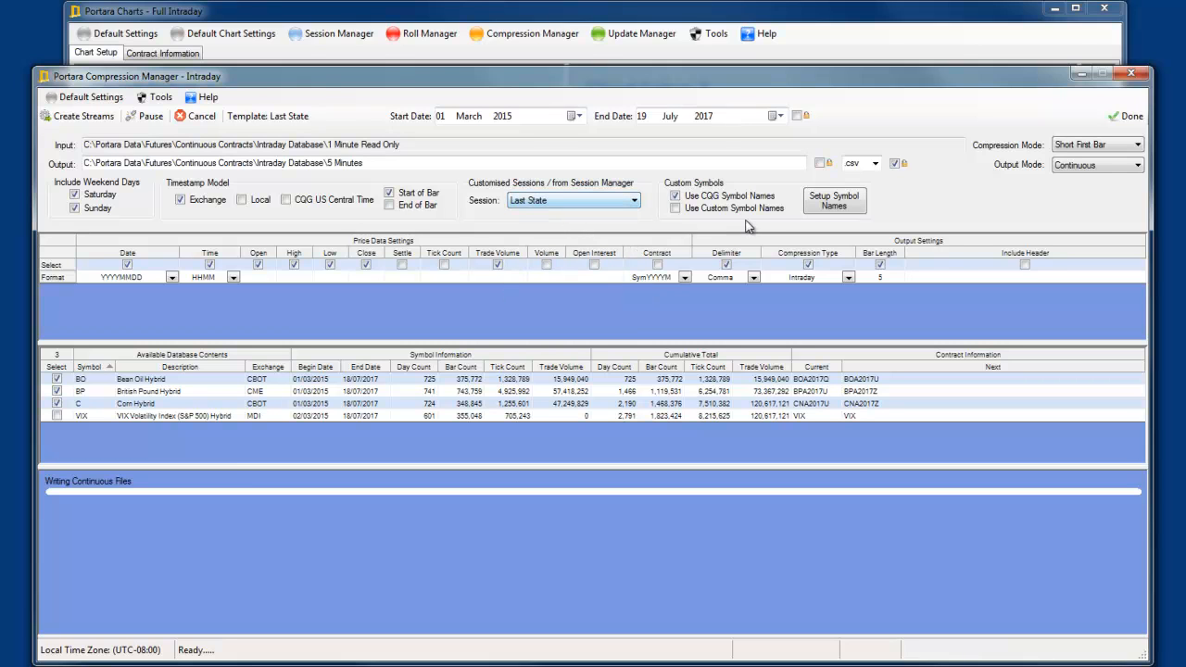
View the custom symbol names setup and cancel it without changes.
click(847, 205)
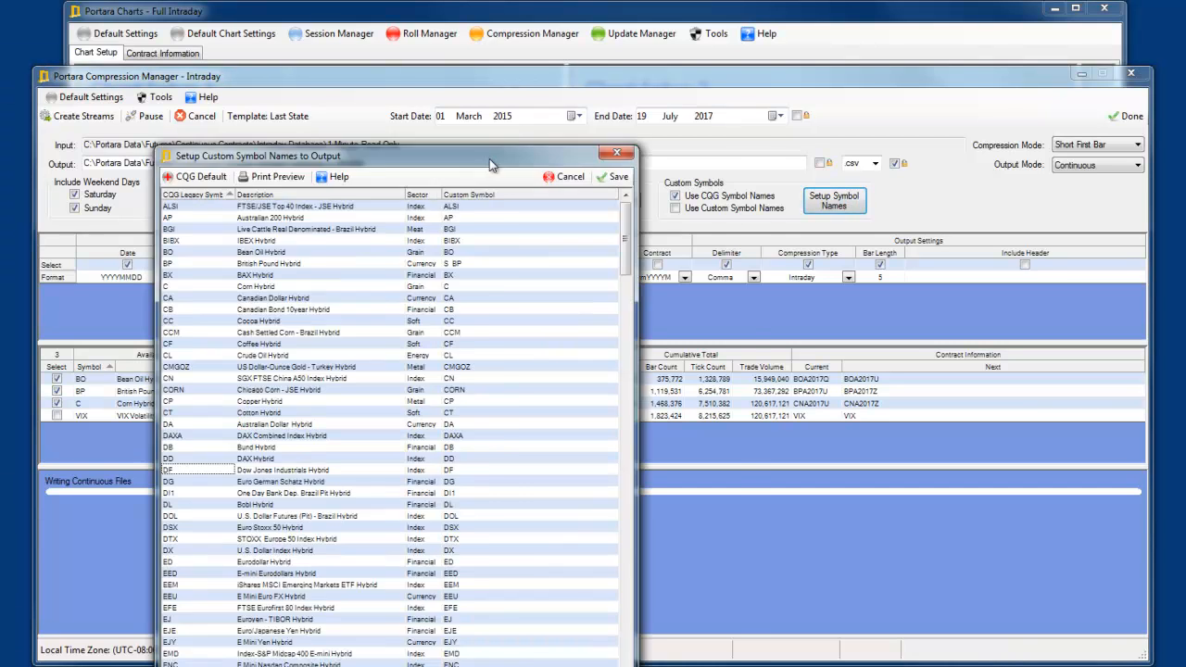
drag(490, 159, 532, 95)
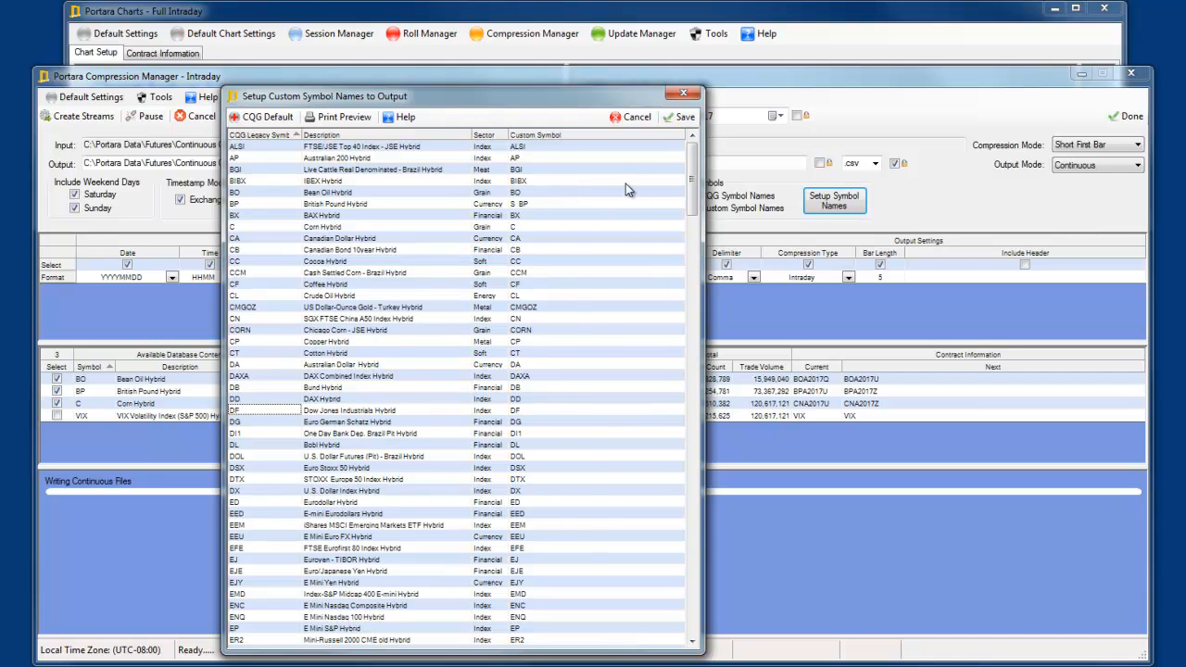
click(630, 118)
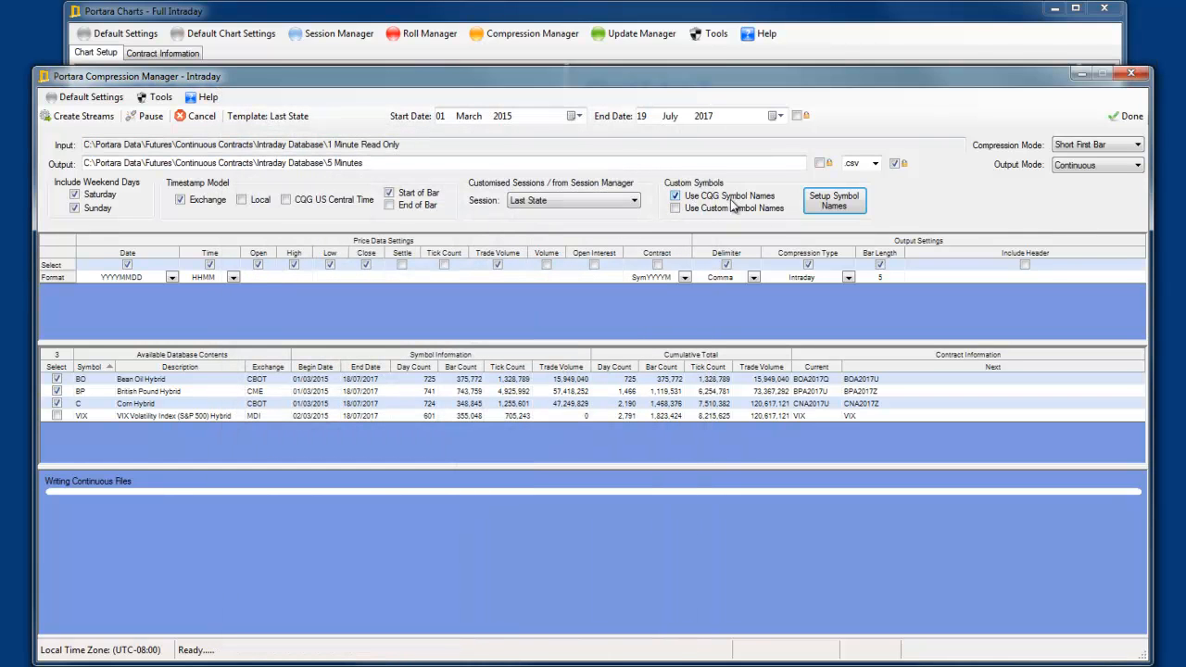
Review the available output file extensions, and release the lock on the .csv extension.
click(874, 163)
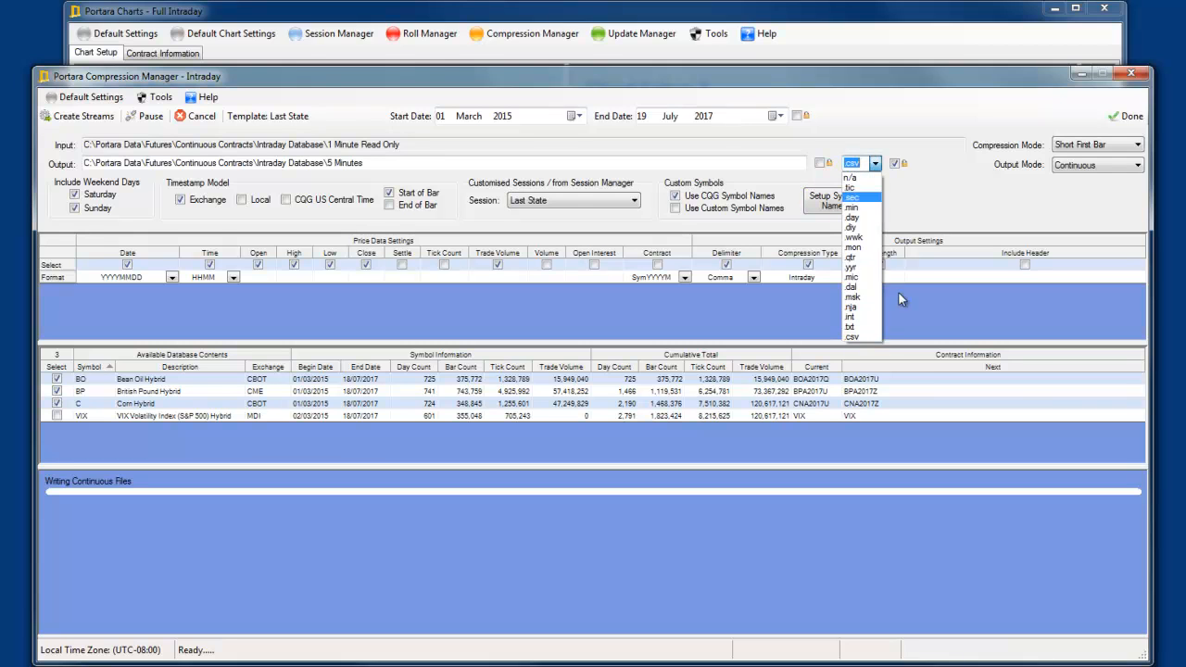
click(915, 188)
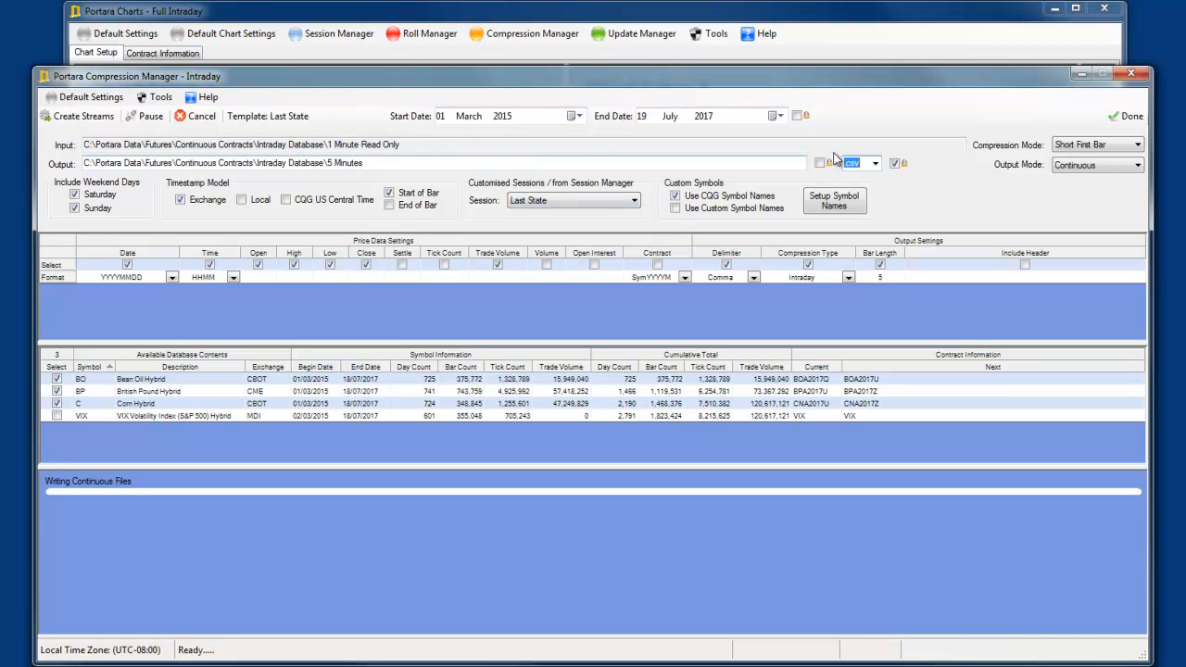
click(895, 164)
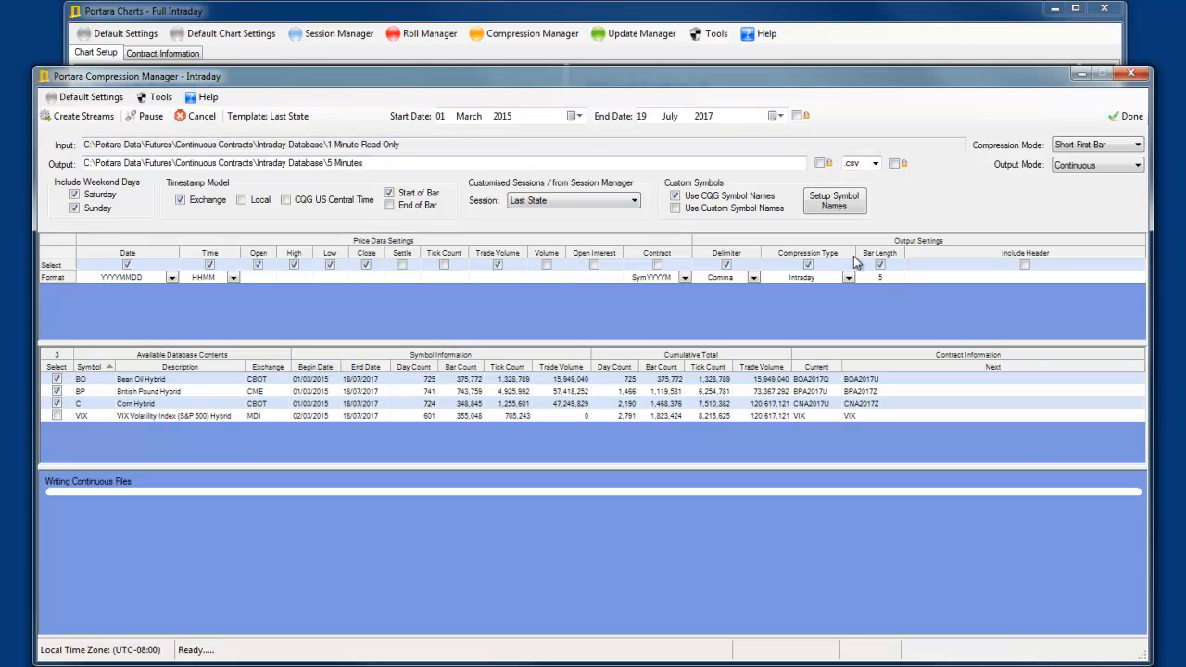
Set the intraday bar length to 10 minutes.
click(874, 278)
text(10)
click(989, 280)
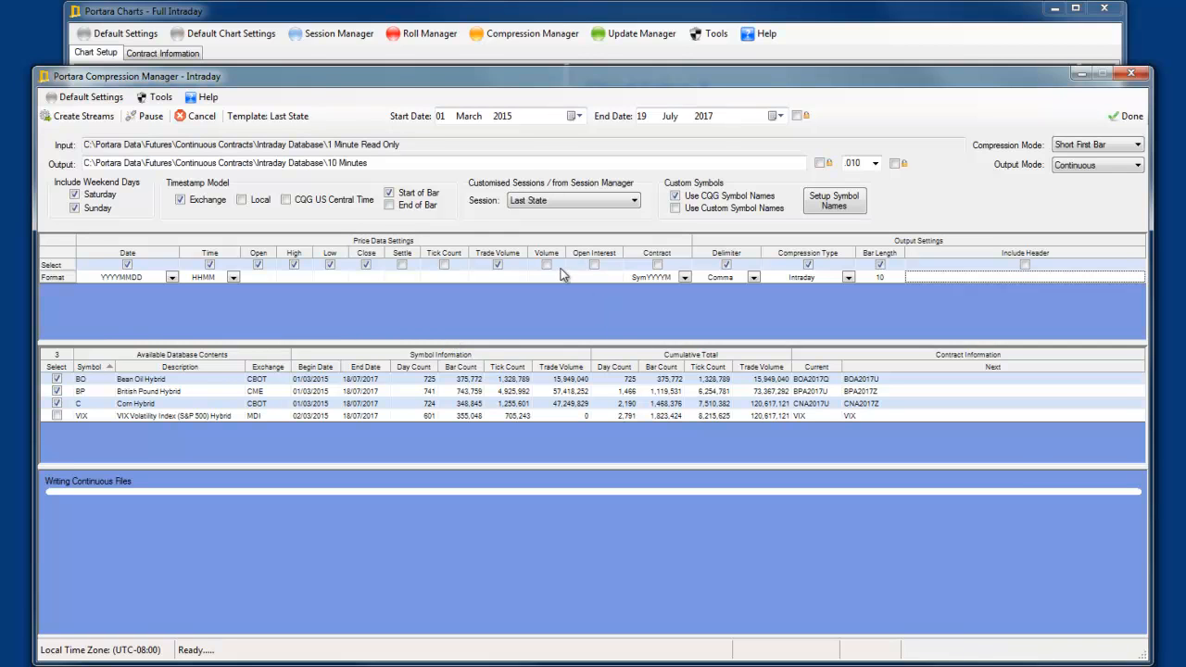
Include the Contract column in the output, and review the delimiter options, keeping Comma.
click(657, 265)
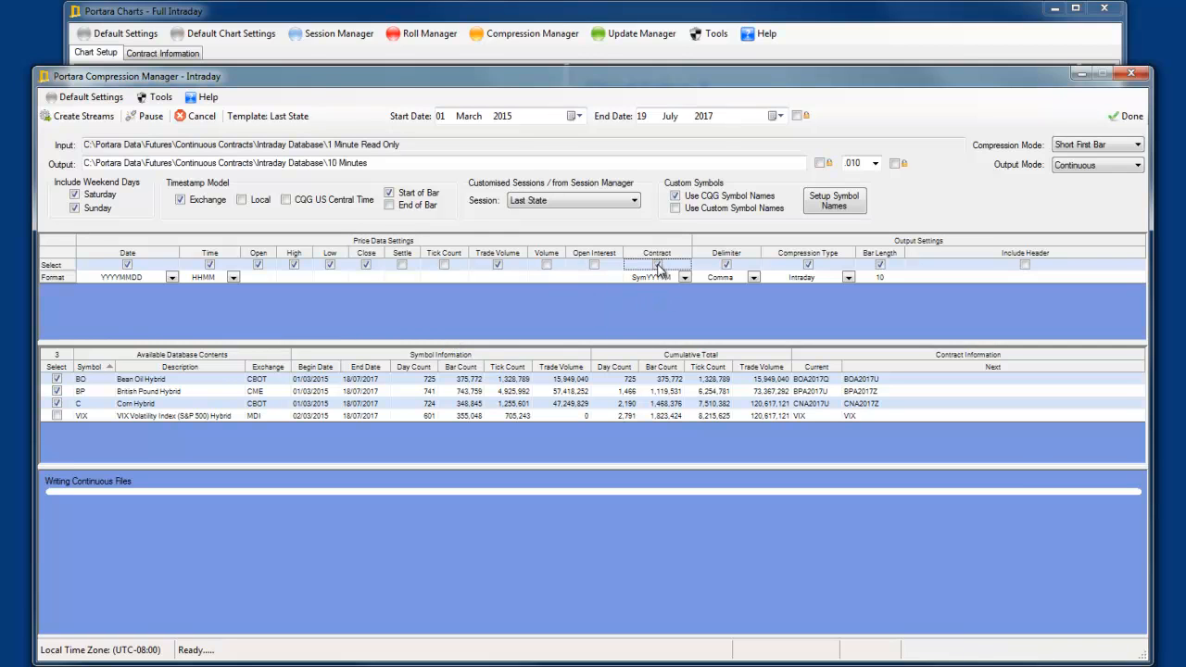
click(753, 277)
click(866, 326)
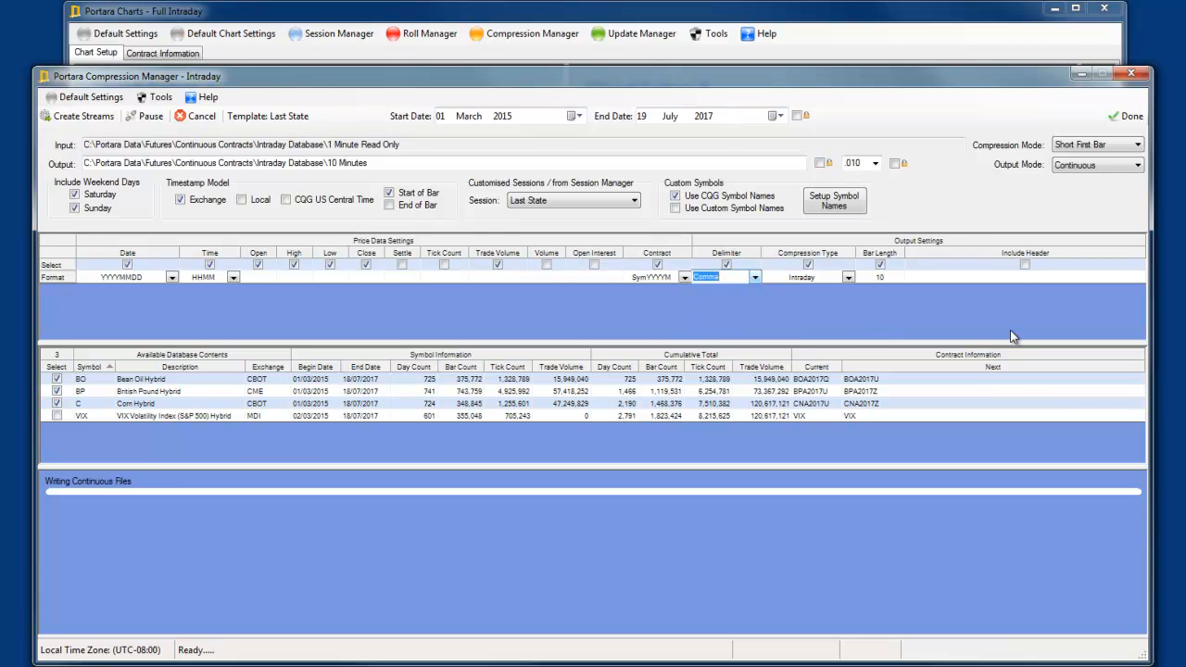
click(918, 324)
Add Unadjusted Close, Spread and Cumulative Spread to the column print order, place Unadjusted Close directly after Close, and save.
click(161, 97)
click(188, 130)
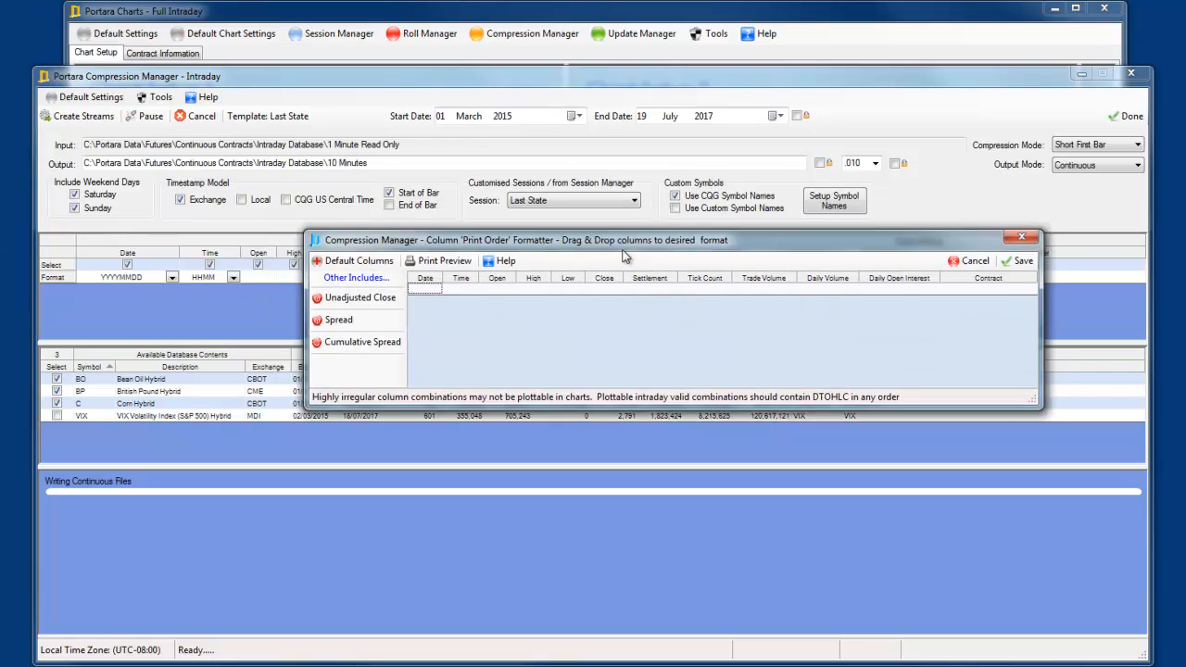
click(306, 332)
click(299, 356)
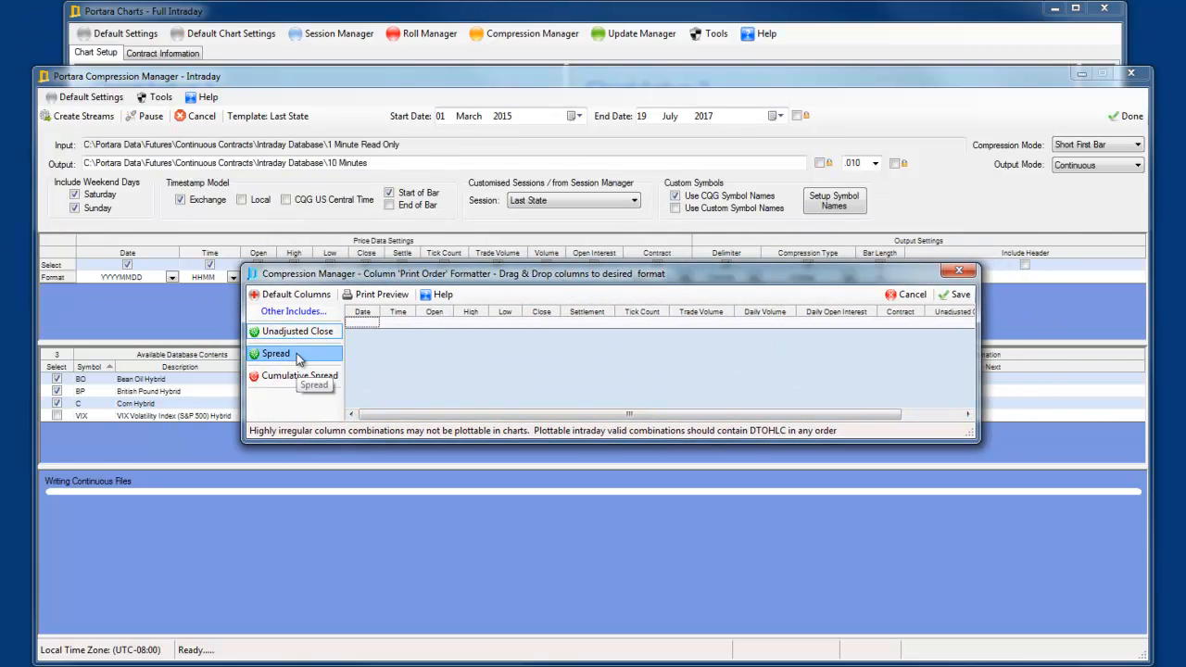
click(306, 377)
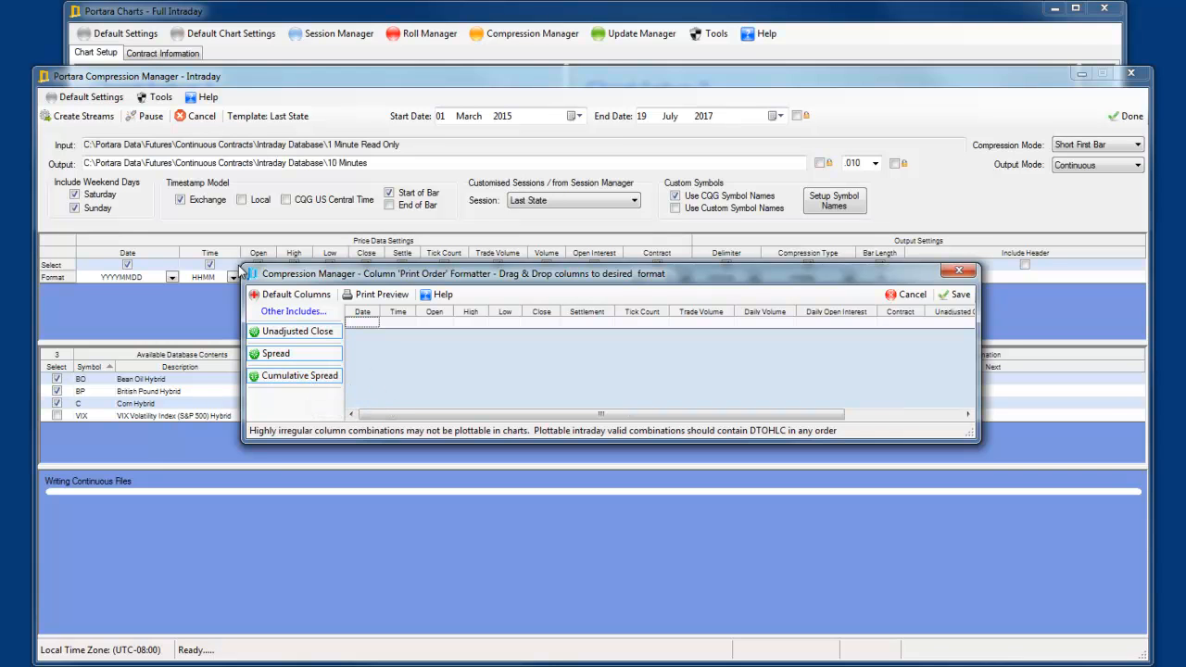
drag(242, 267, 30, 263)
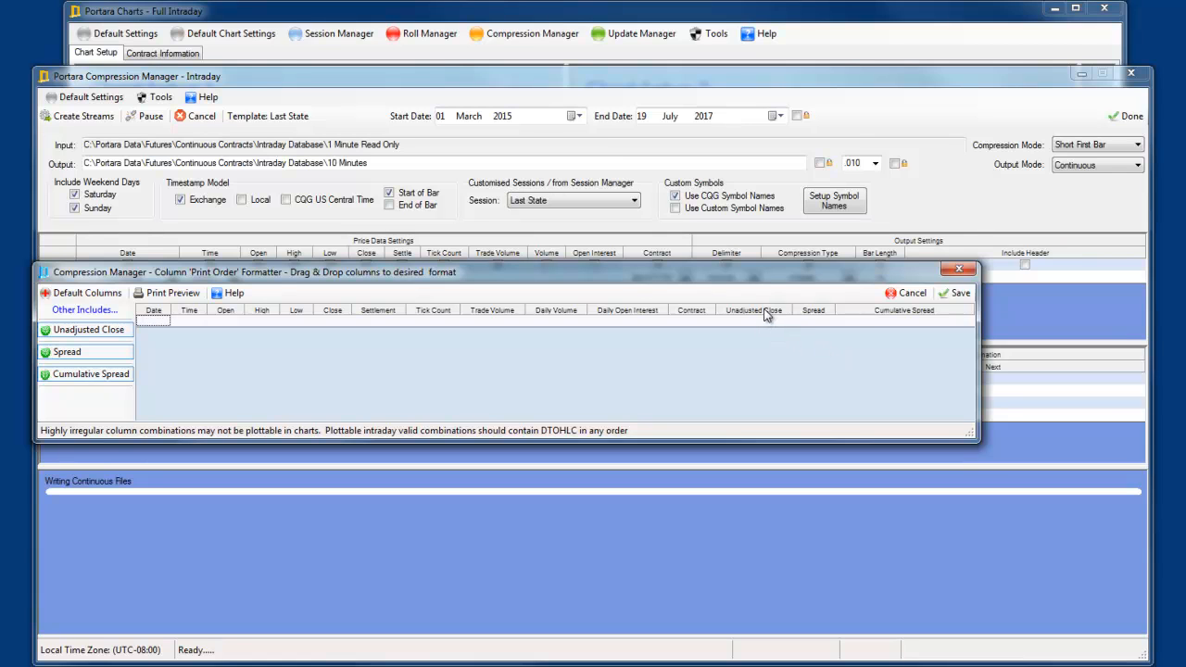
drag(765, 315, 367, 308)
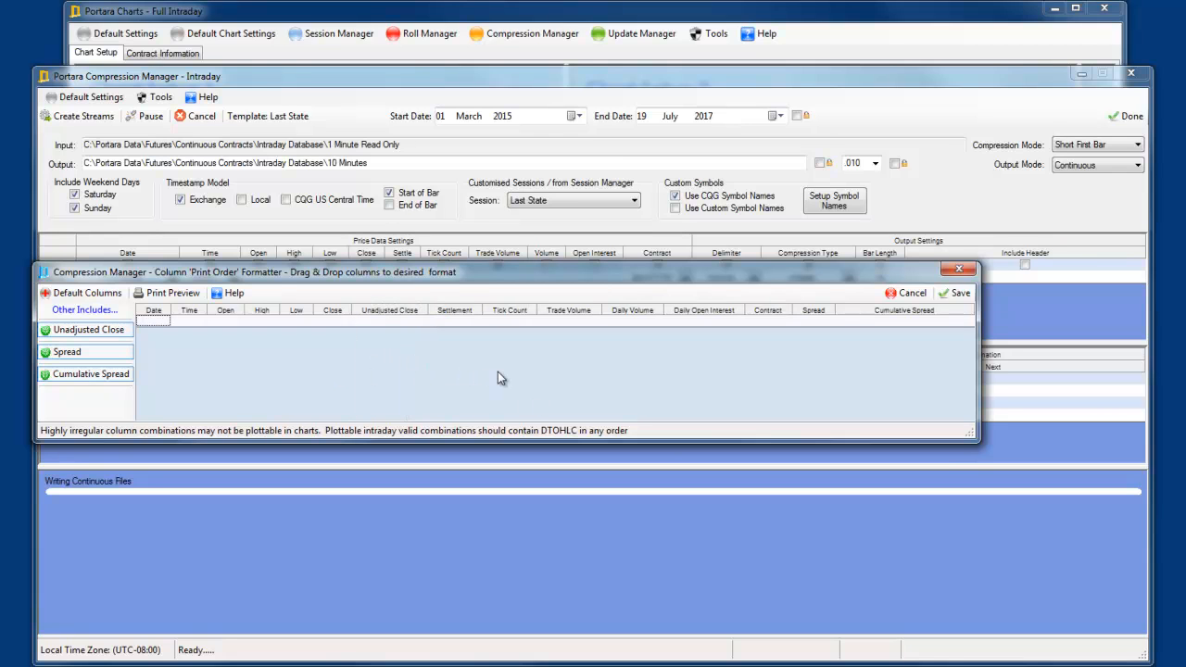
click(961, 293)
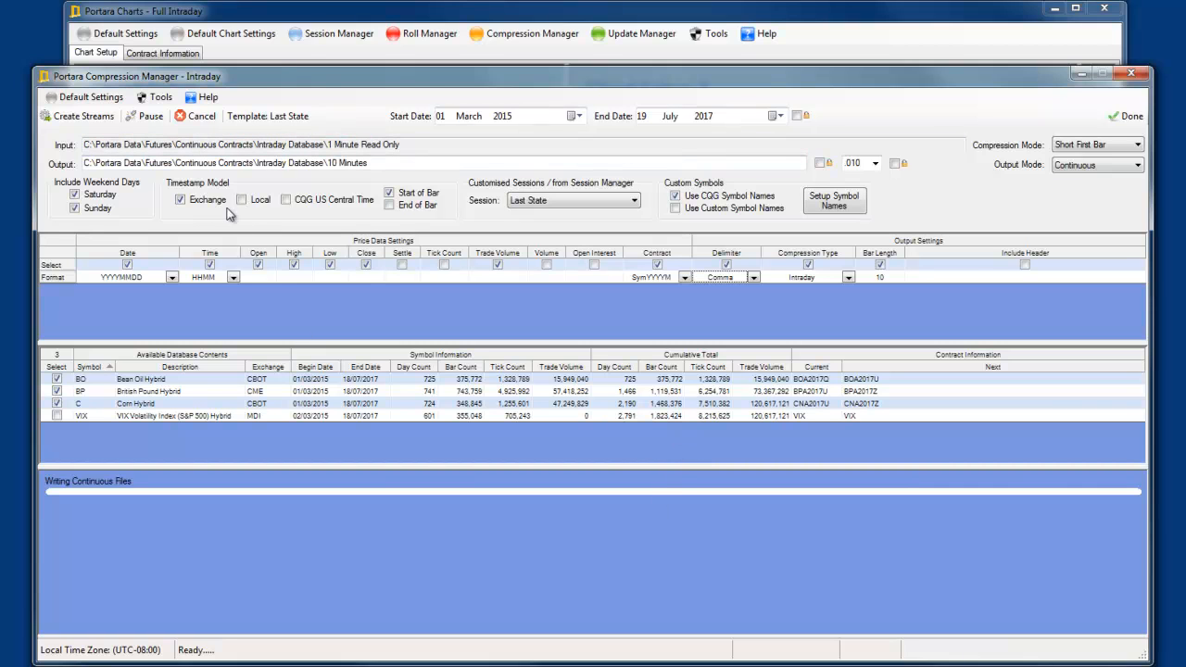
Try the Local timestamp model, return to Exchange, and create the 10-minute compressed streams for the selected symbols.
click(241, 199)
click(181, 201)
click(85, 116)
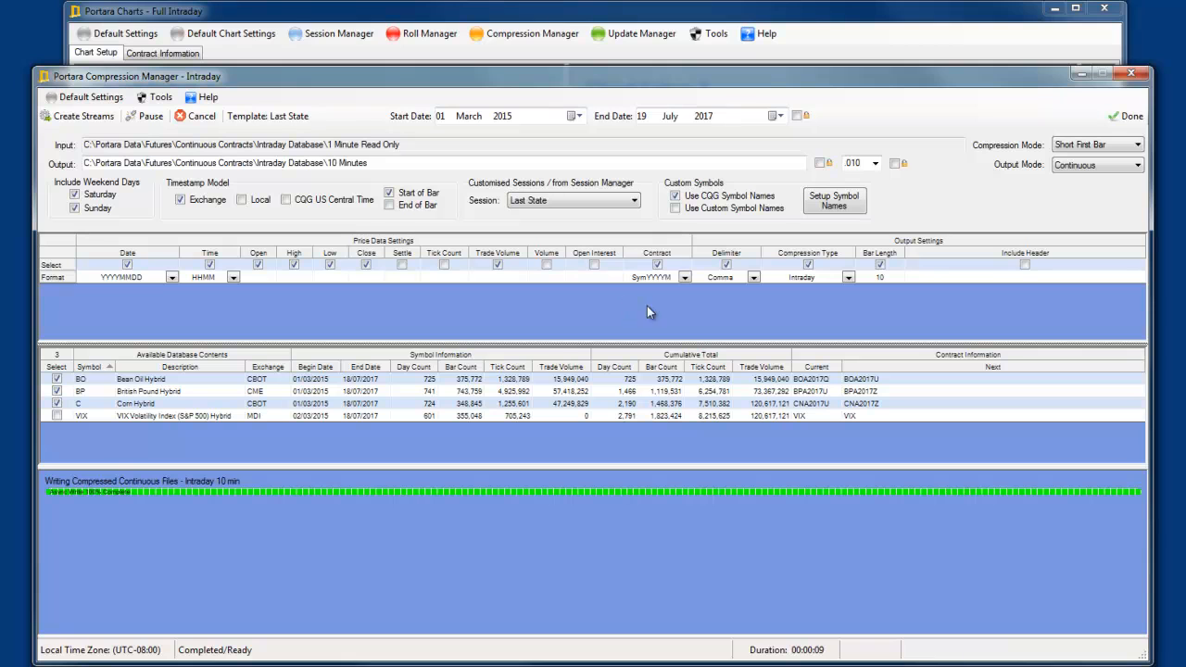
Set the intraday bar length to 30 minutes and create the compressed streams for the selected symbols.
click(889, 277)
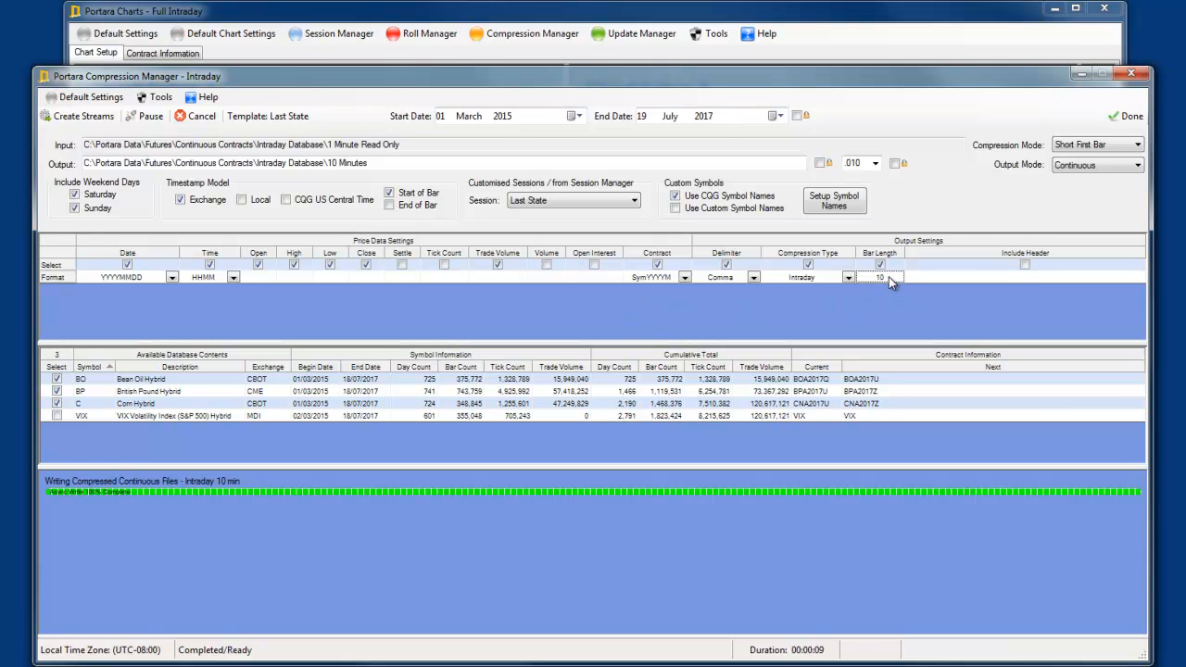
click(892, 277)
click(975, 282)
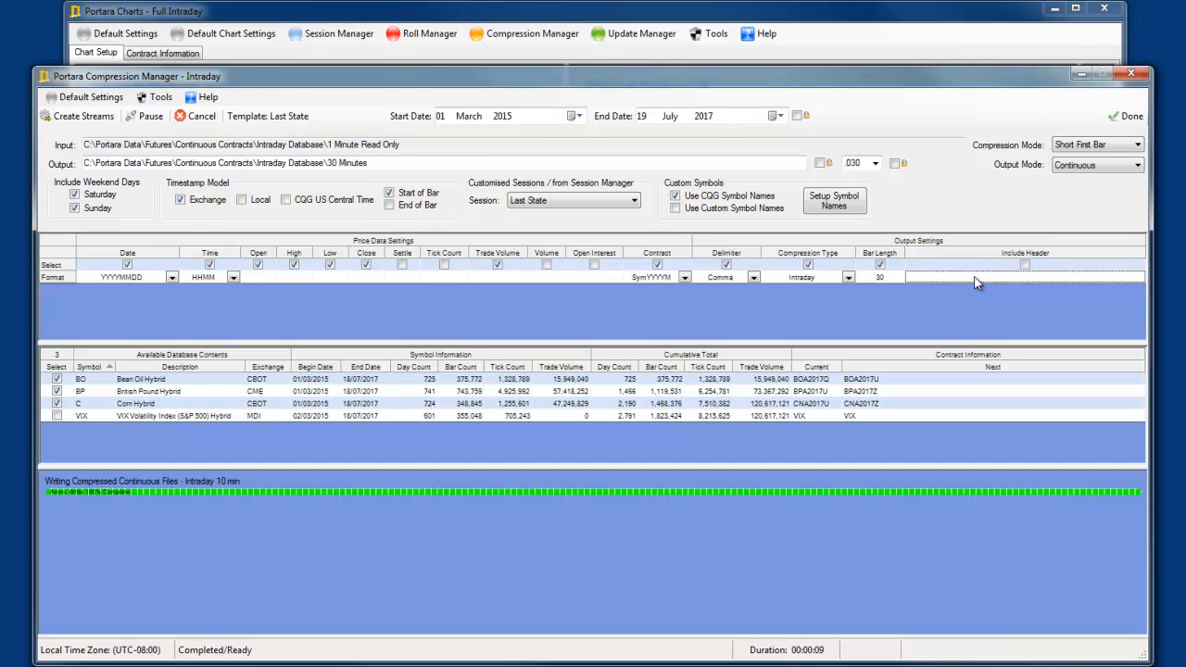
click(94, 117)
Change the compression type to Daily, create the daily streams for the selected symbols, and finish with the Compression Manager.
click(844, 279)
click(844, 298)
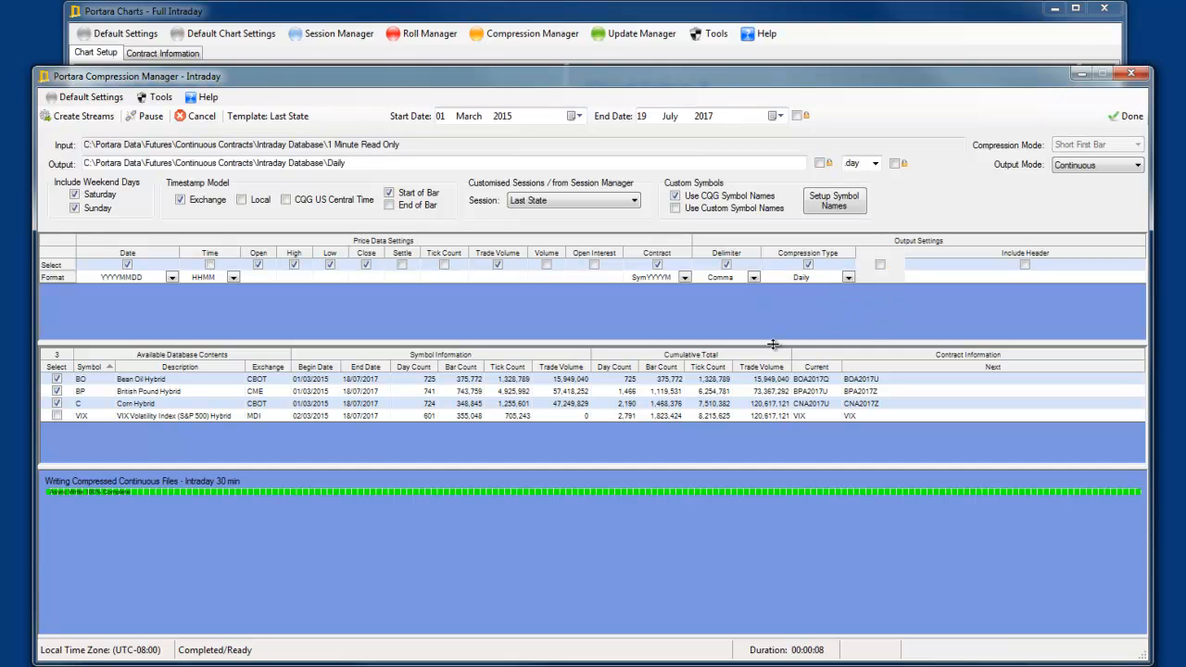
click(78, 115)
click(1131, 117)
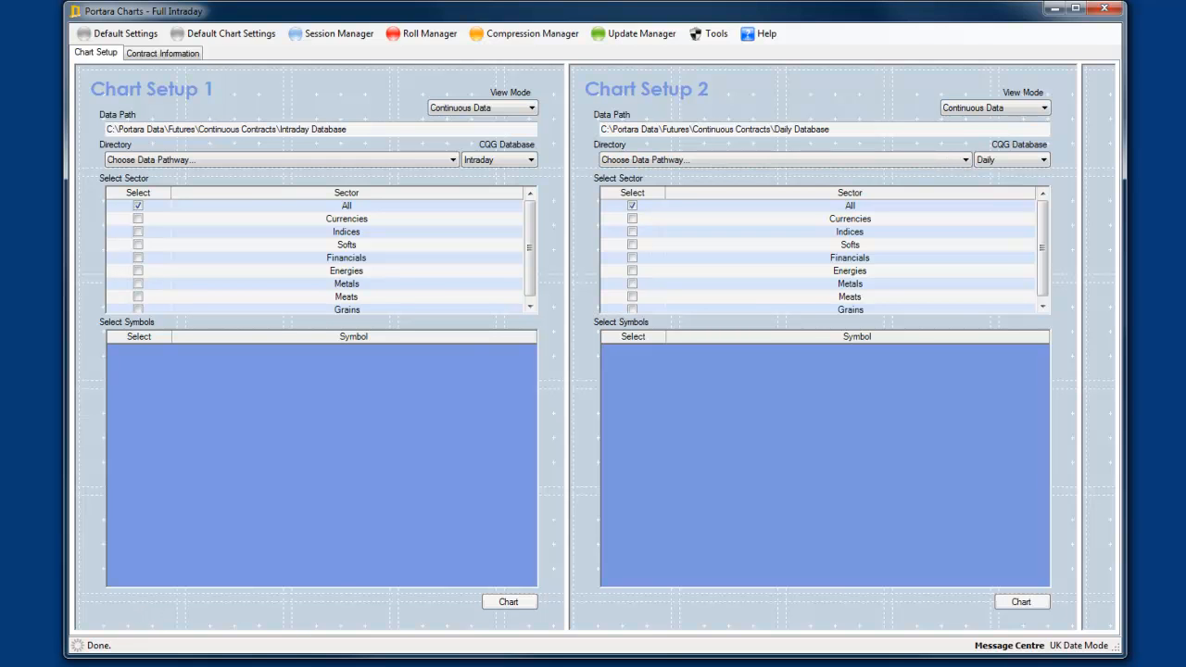
Switch to Windows Explorer and open the Daily folder within Continuous Contracts\Intraday Database.
key(alt+Tab)
drag(598, 186, 440, 133)
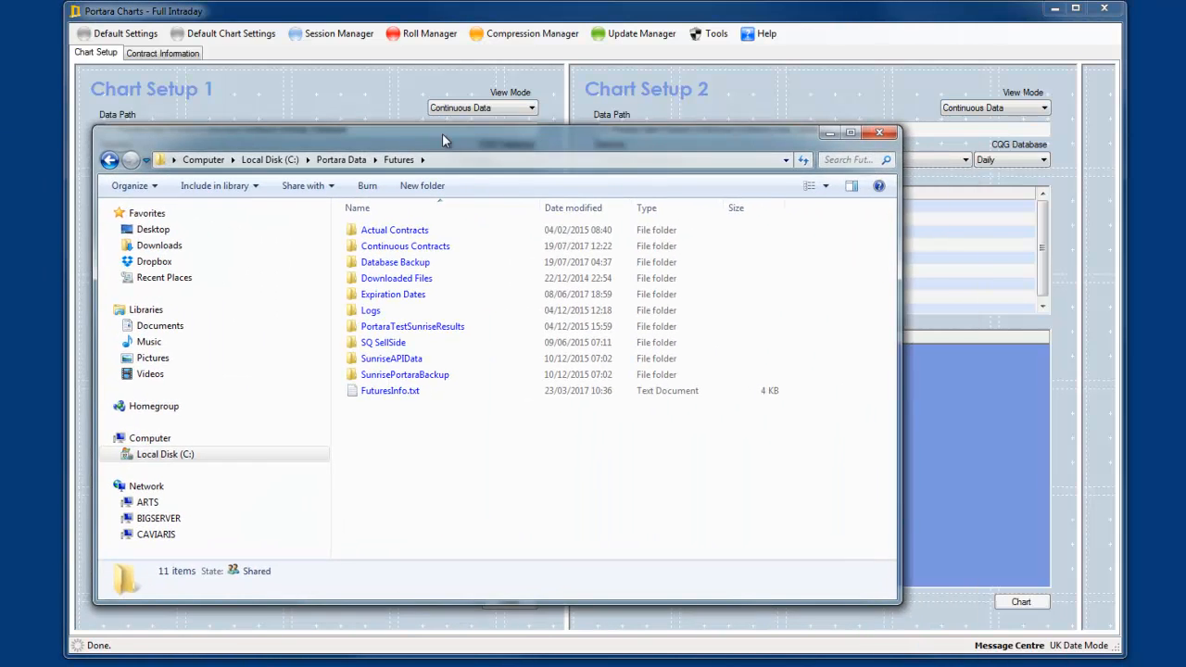
click(420, 247)
double_click(420, 246)
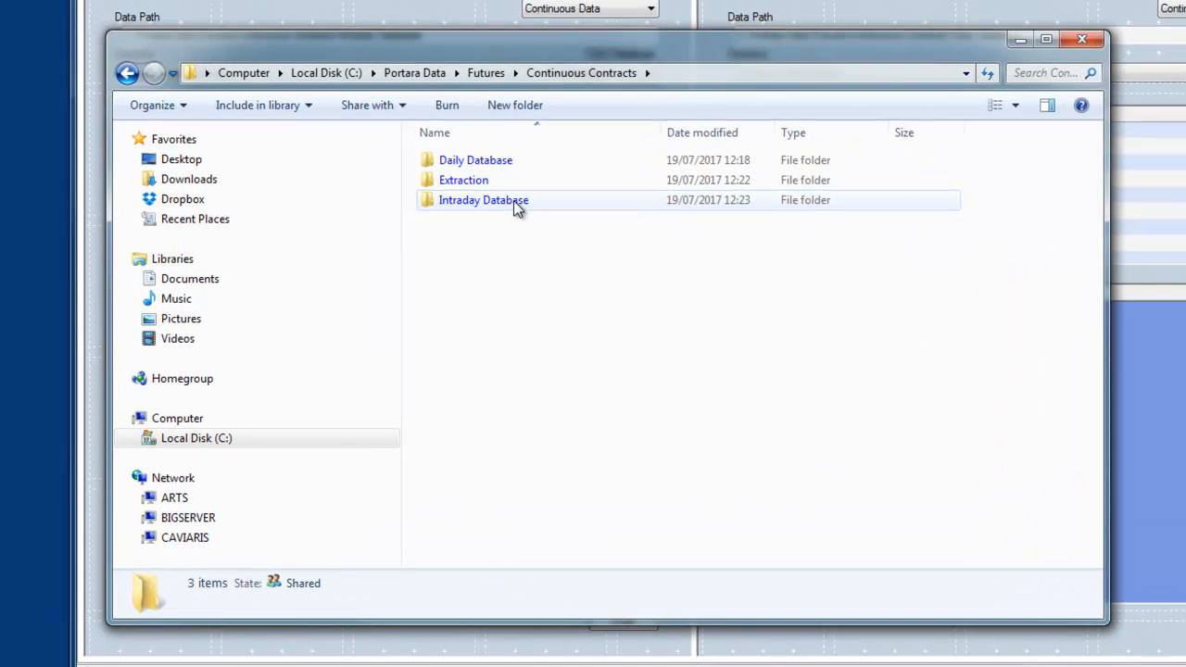
mouse_move(515, 202)
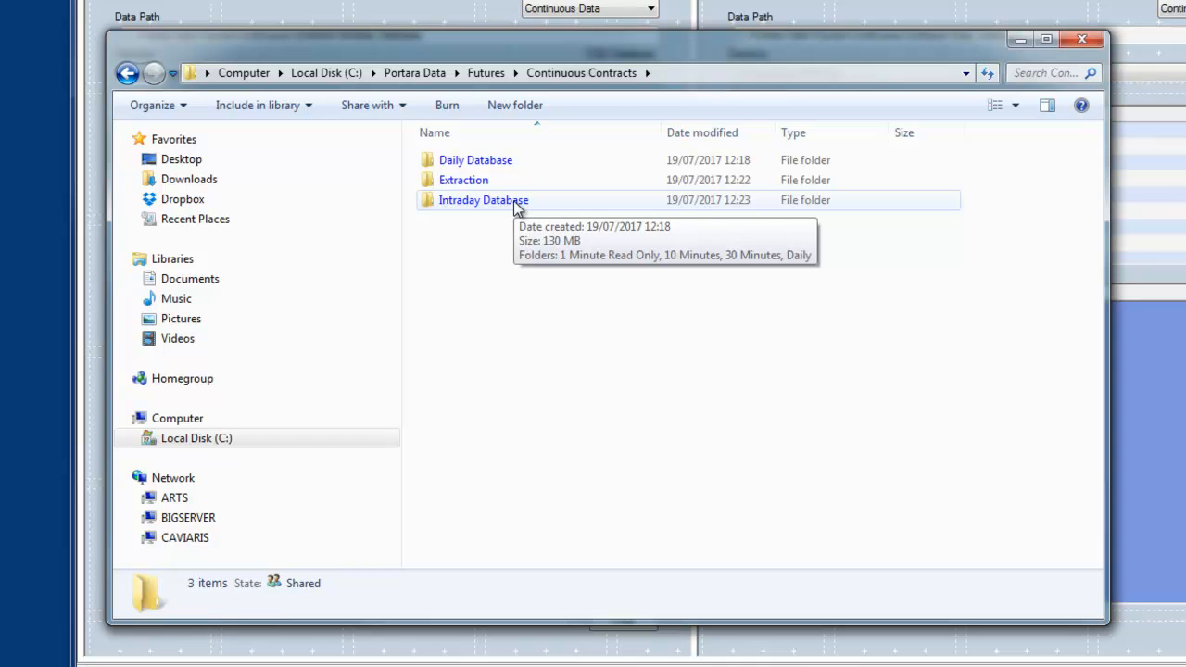
double_click(516, 204)
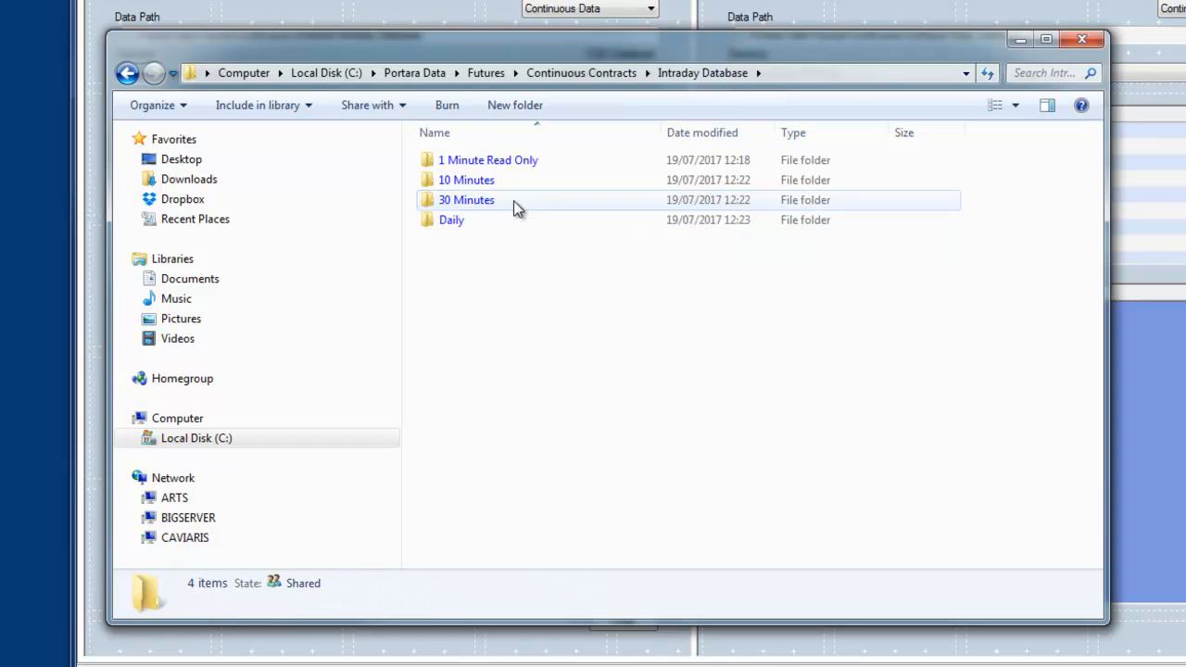
double_click(460, 221)
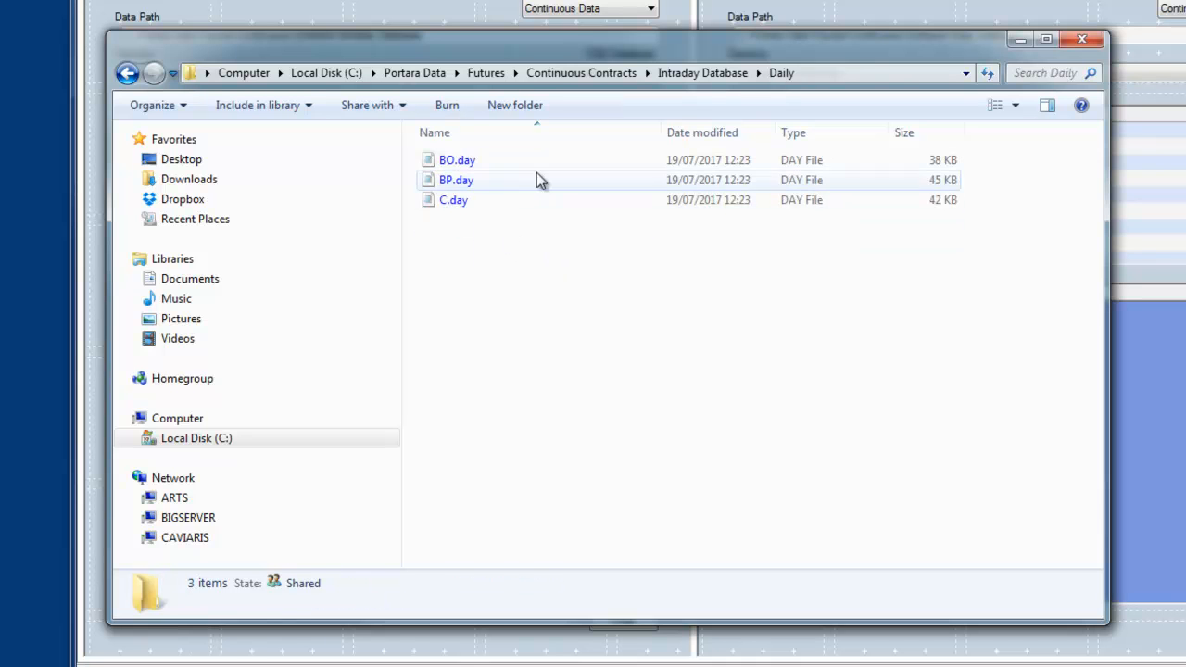
Open BO.day and examine the last row's Close, Unadjusted Close, contract and spread values at the end of the file.
double_click(459, 161)
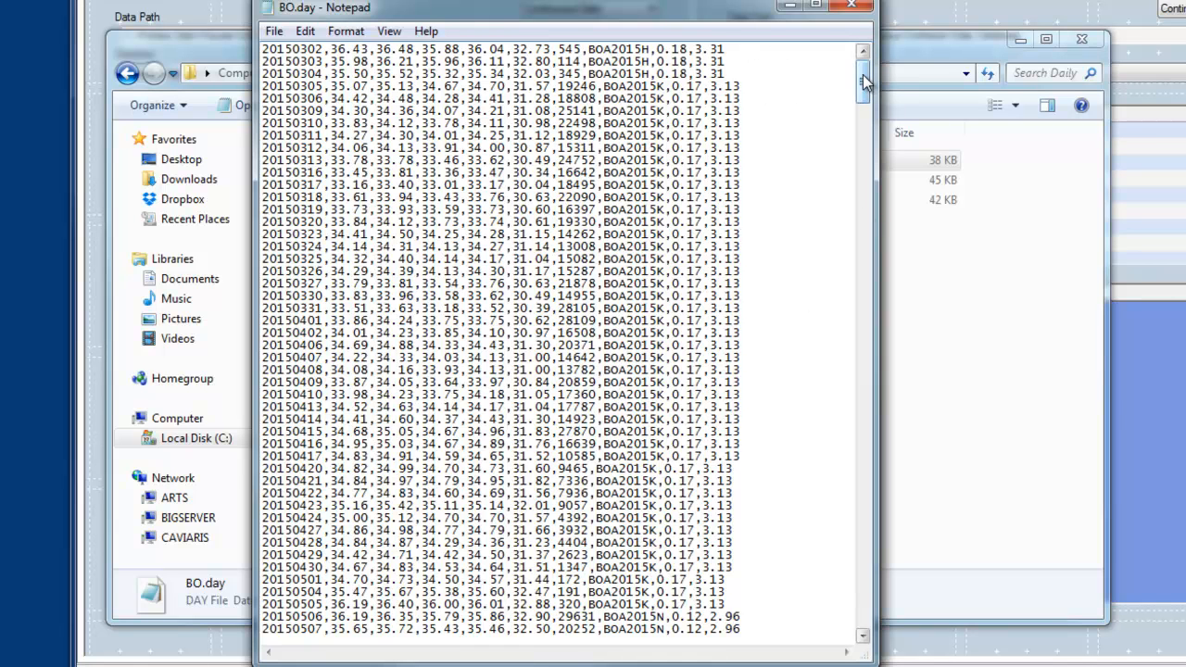
drag(863, 74, 918, 639)
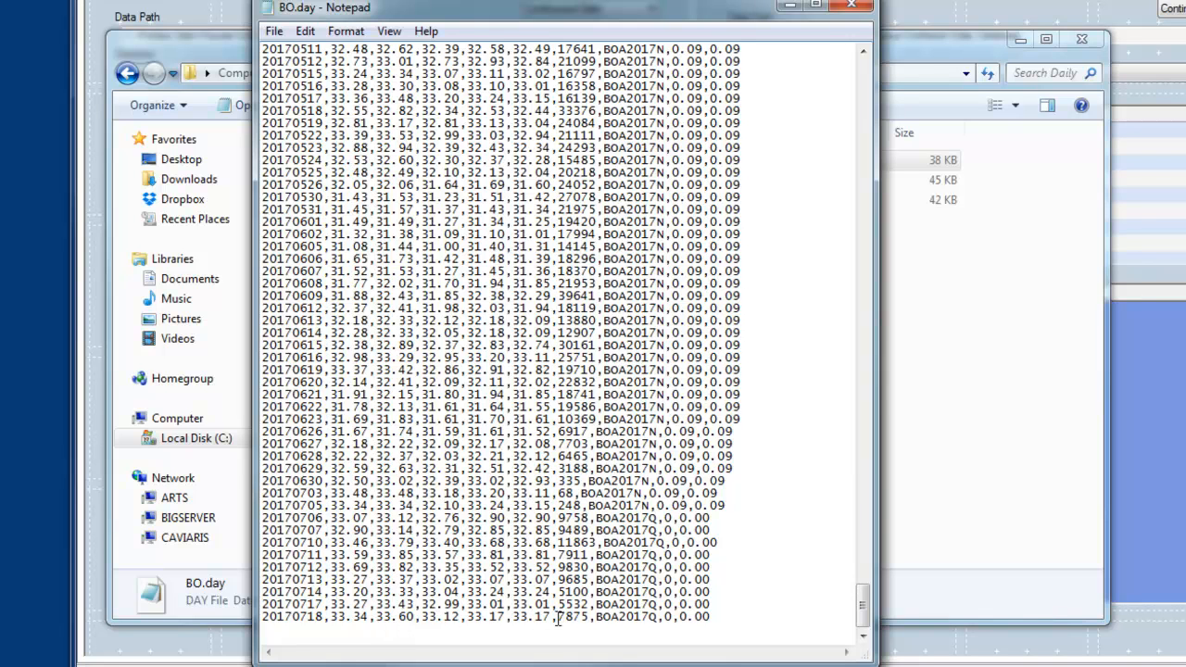
drag(552, 618, 471, 619)
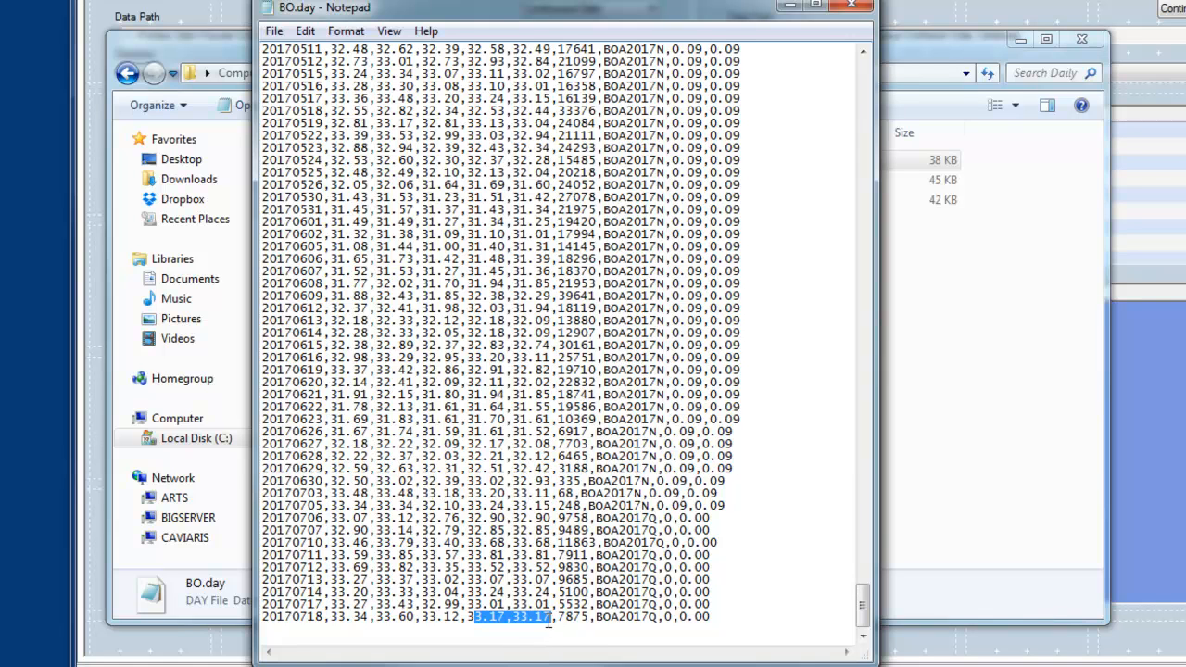
click(702, 620)
shift+click(636, 629)
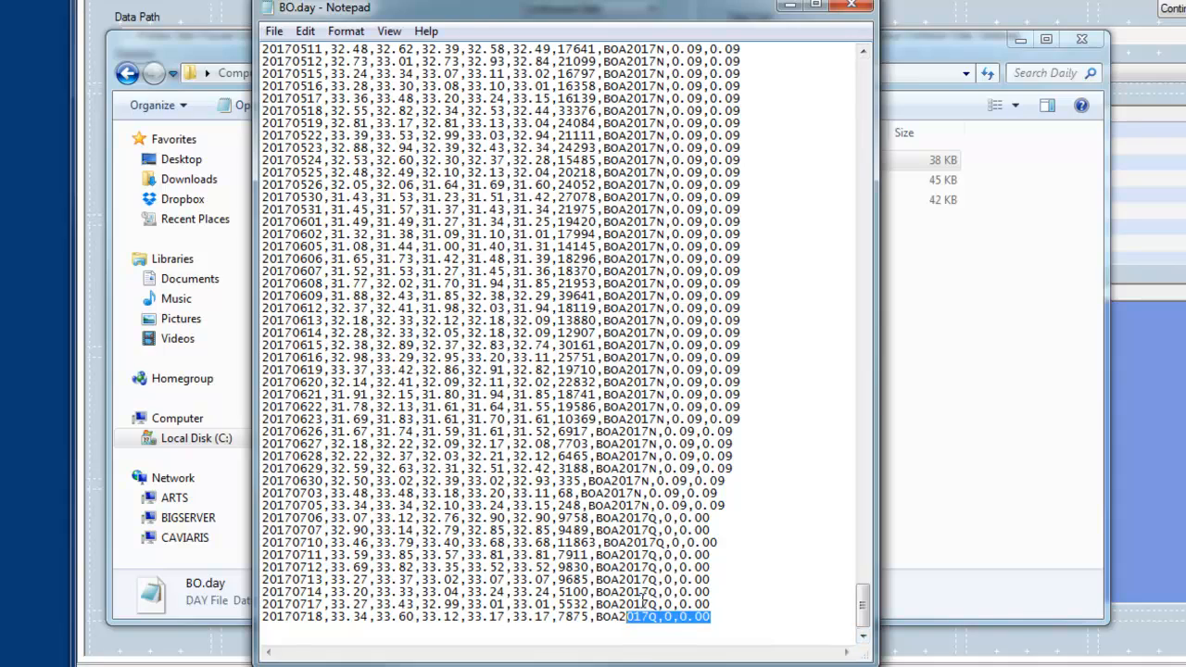
click(639, 592)
Return to the start of BO.day, compare the first row's cumulative spread with its Close and Unadjusted Close, and close the file.
drag(862, 602, 860, 71)
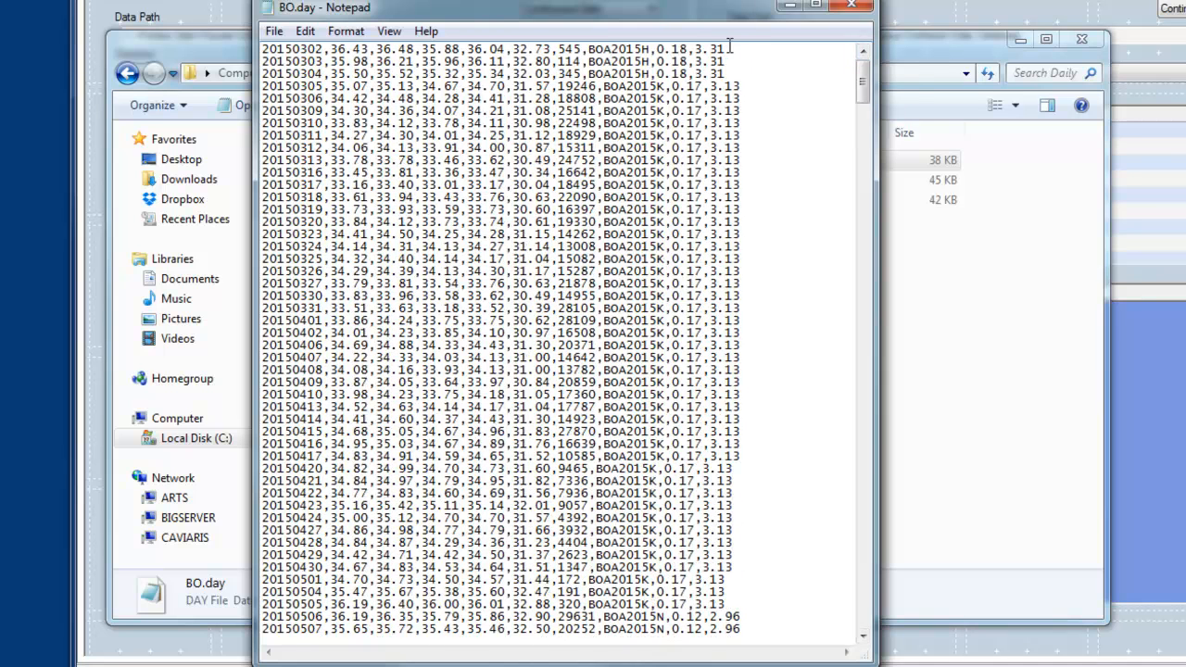
drag(727, 48, 697, 46)
drag(554, 50, 466, 54)
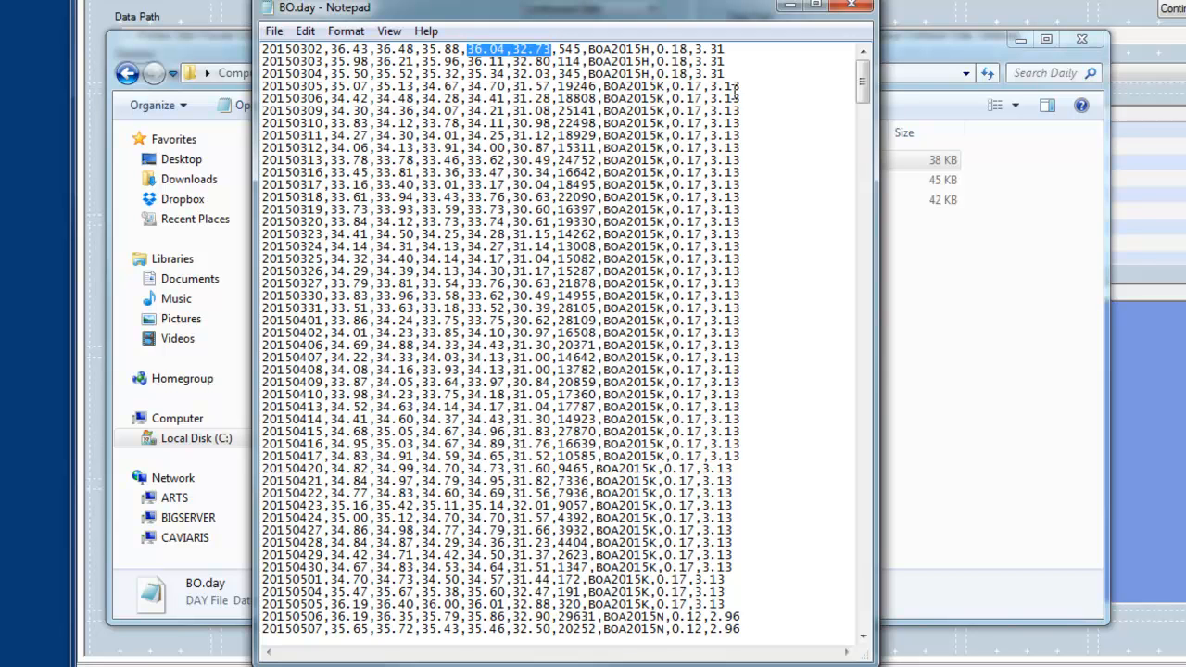
click(852, 8)
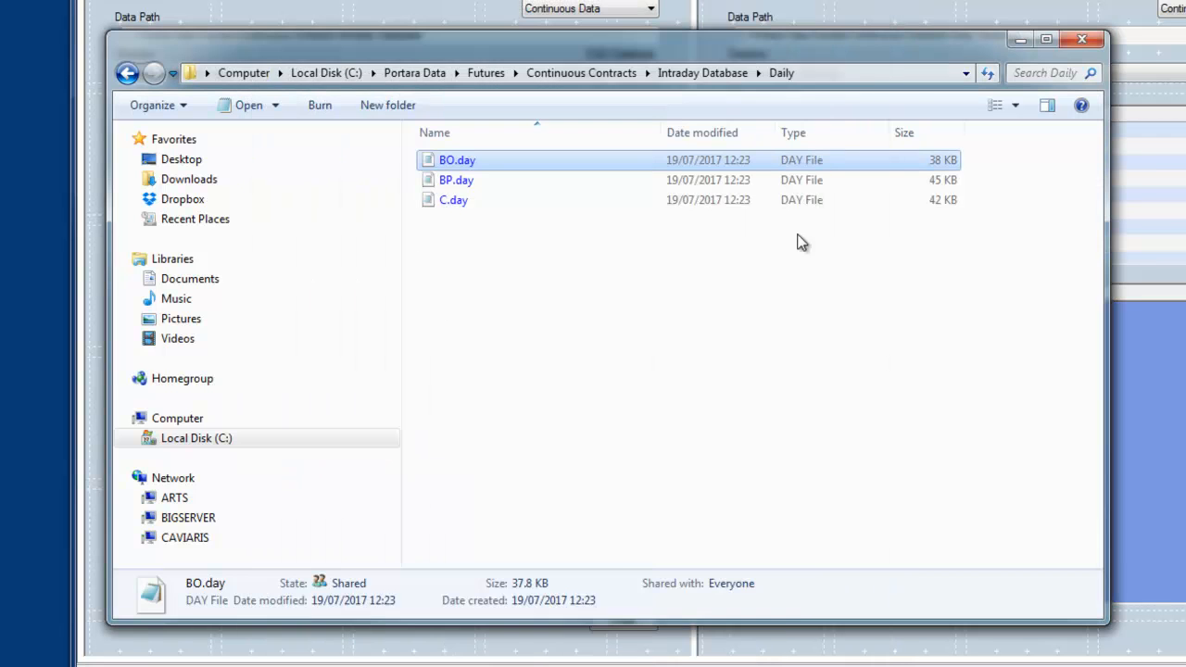
Open BP.010 from the 10 Minutes folder in a wider window and go to the end of the file.
click(704, 74)
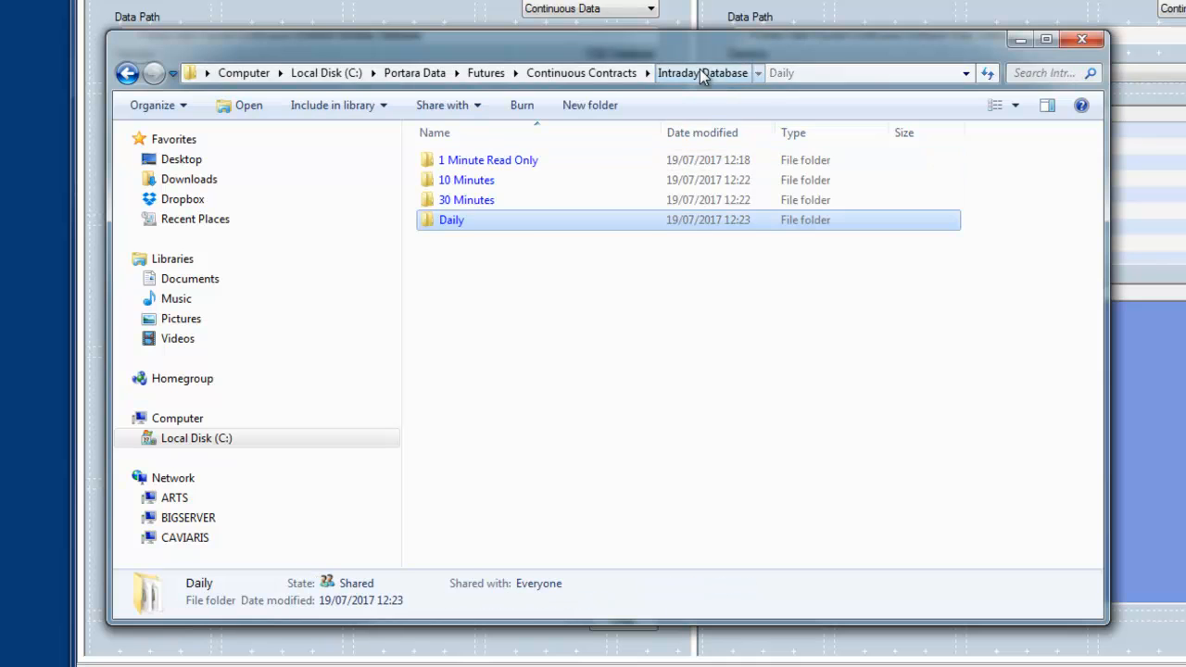
double_click(473, 183)
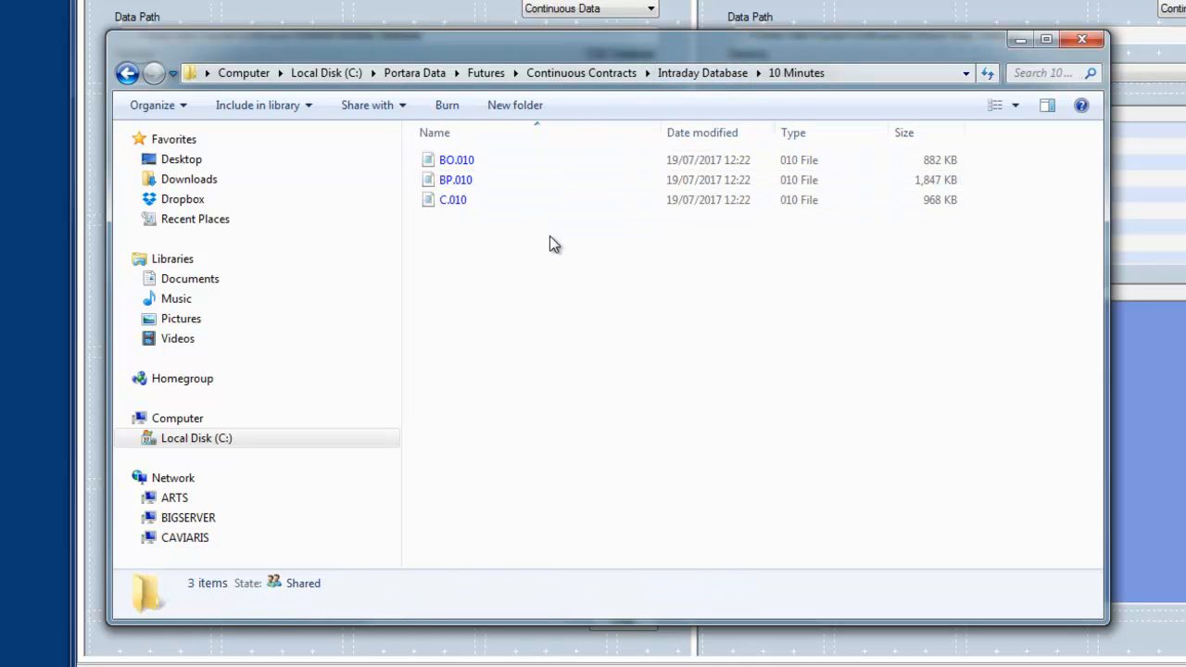
double_click(457, 179)
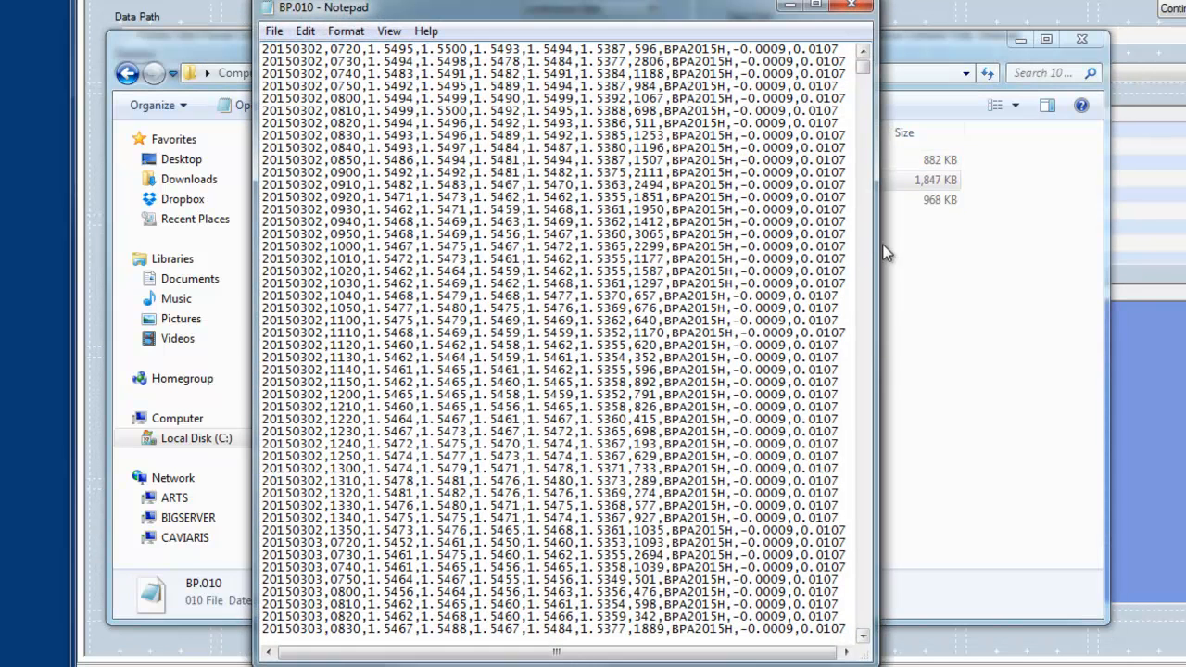
drag(876, 251, 1020, 261)
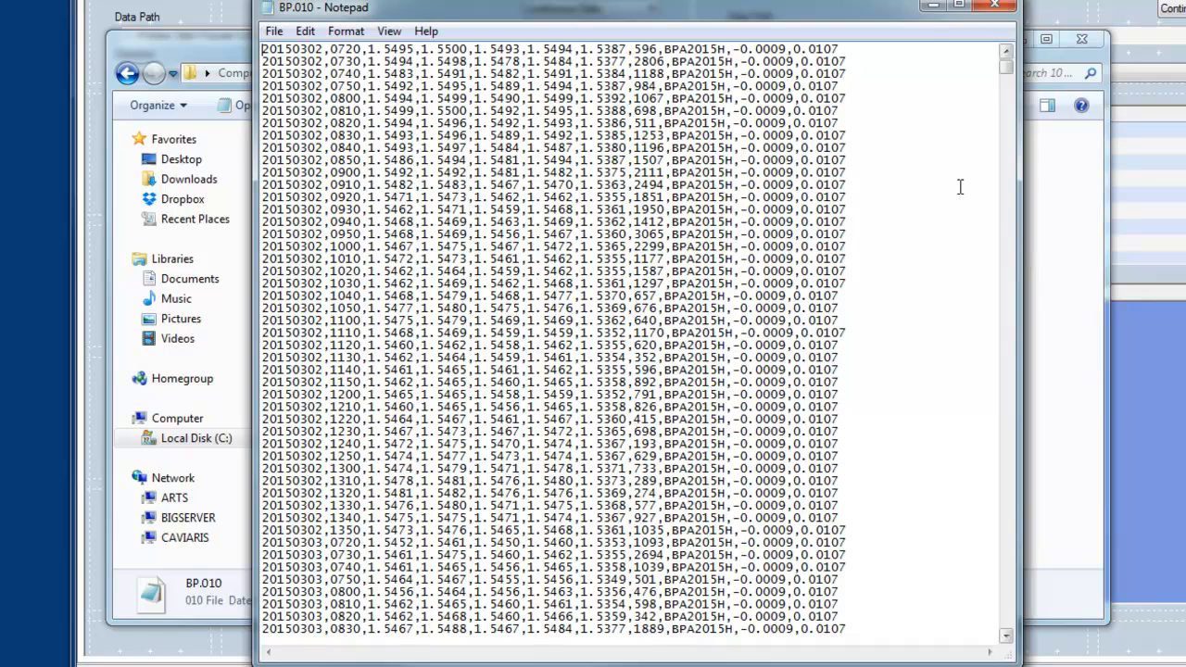
drag(1008, 74, 1020, 644)
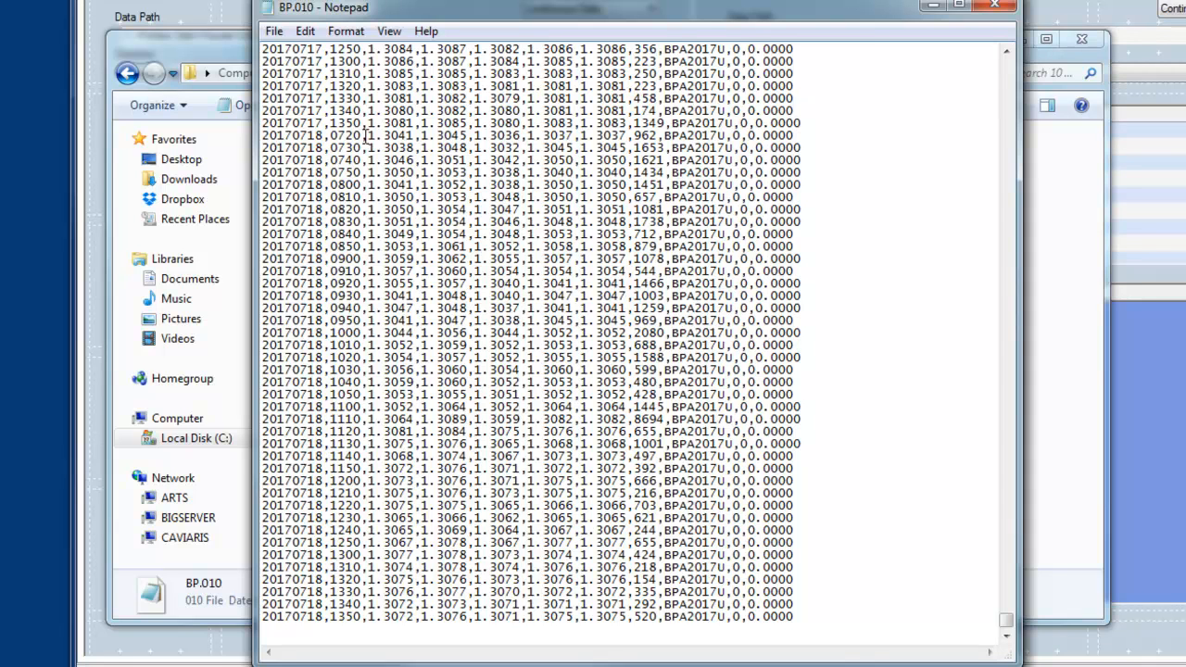
Check the first and last bar times for 20170718 in BP.010, and close the file and the folder window.
drag(364, 137, 330, 136)
click(362, 617)
drag(361, 617, 332, 619)
click(722, 514)
click(1001, 9)
click(1080, 39)
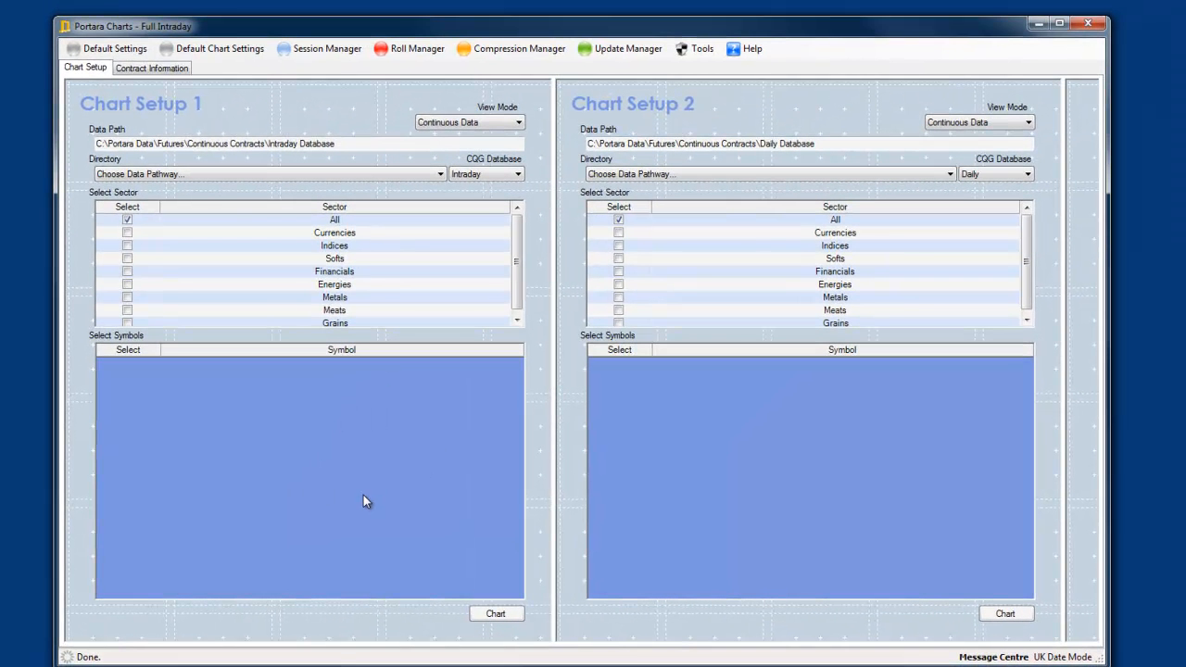
Chart symbol C from the 10 Minutes directory in Chart Setup 1, and enlarge the Portara Charts window.
click(301, 175)
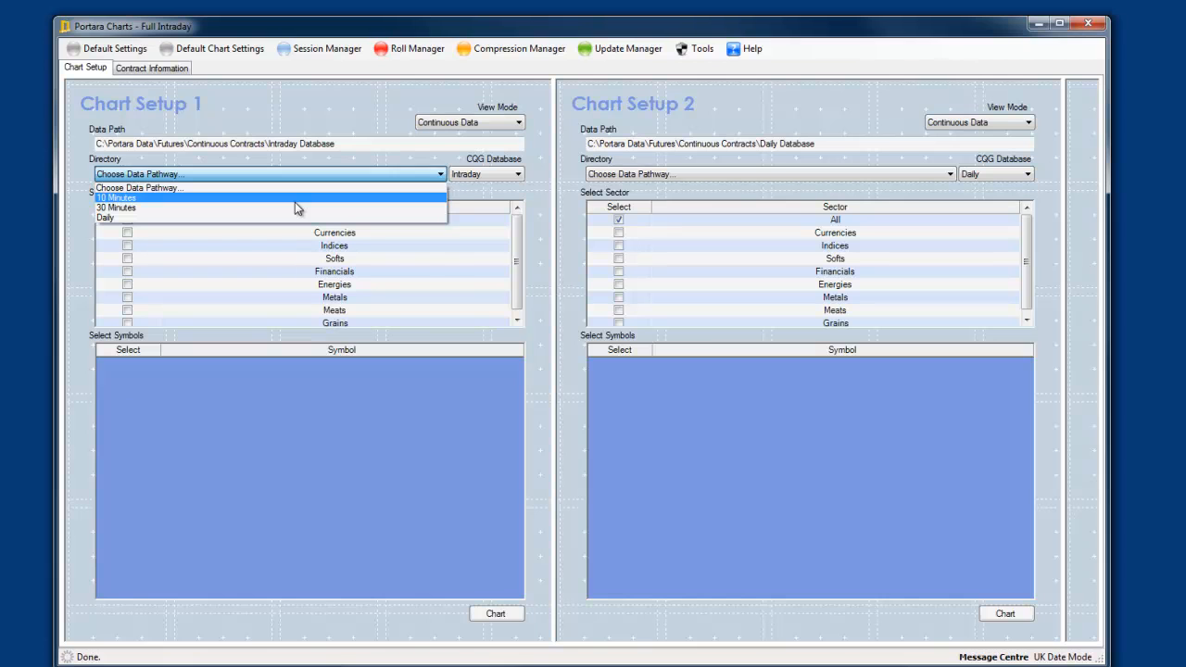
click(294, 200)
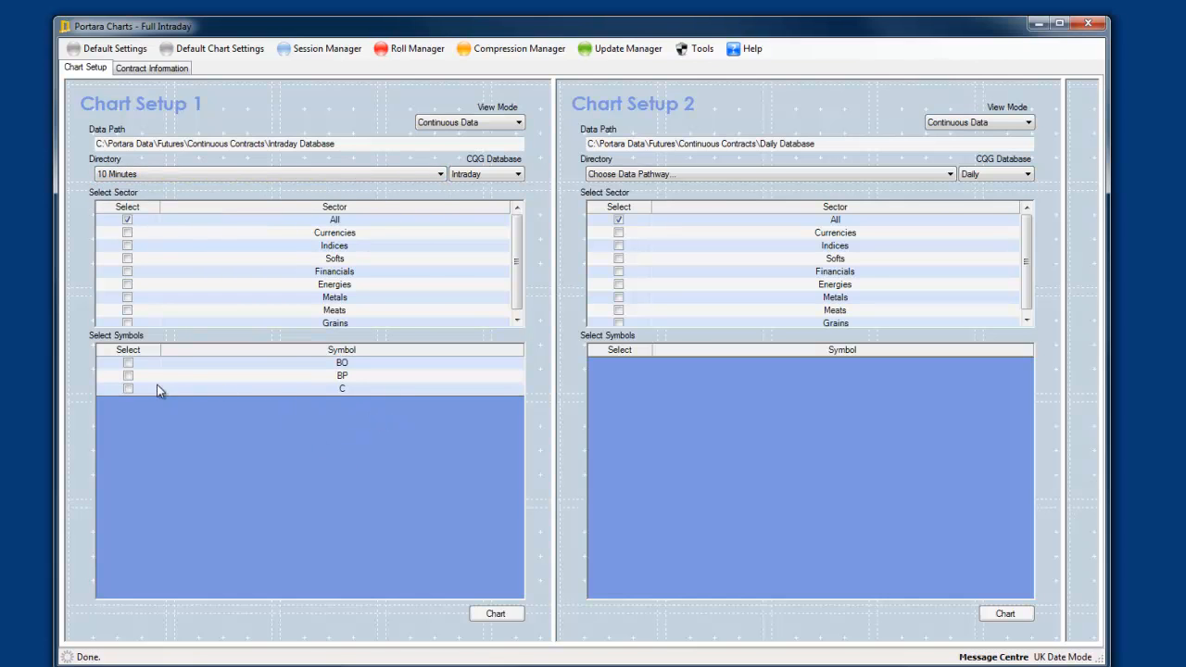
click(512, 617)
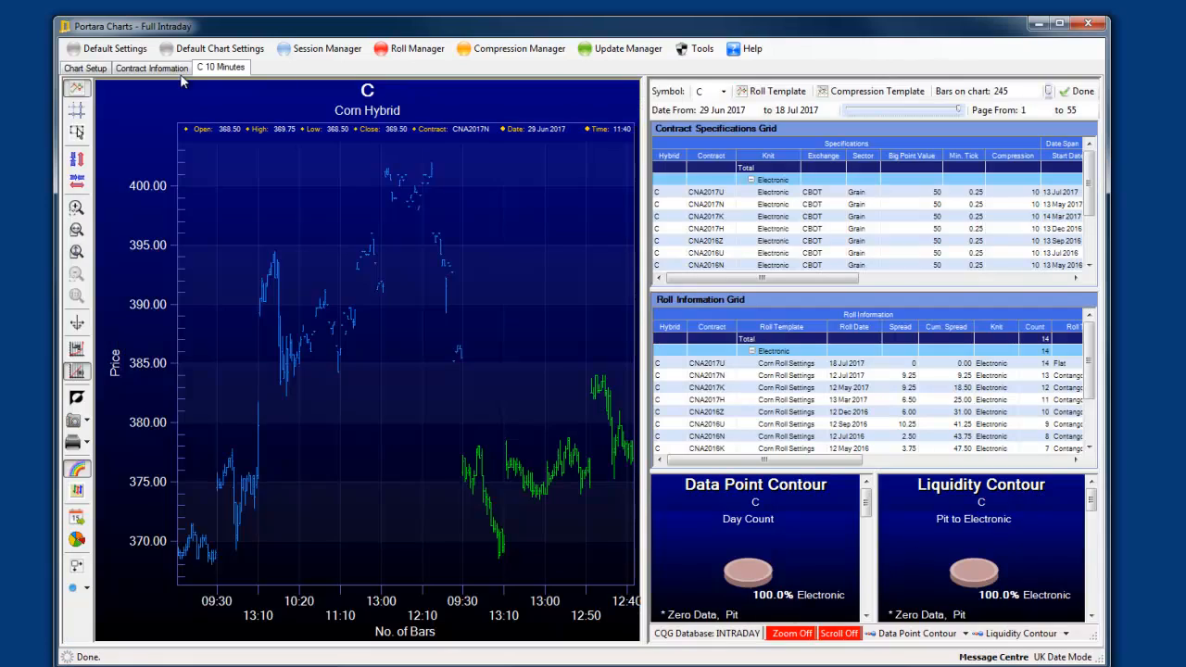
drag(56, 21, 6, 44)
drag(1050, 630, 1172, 647)
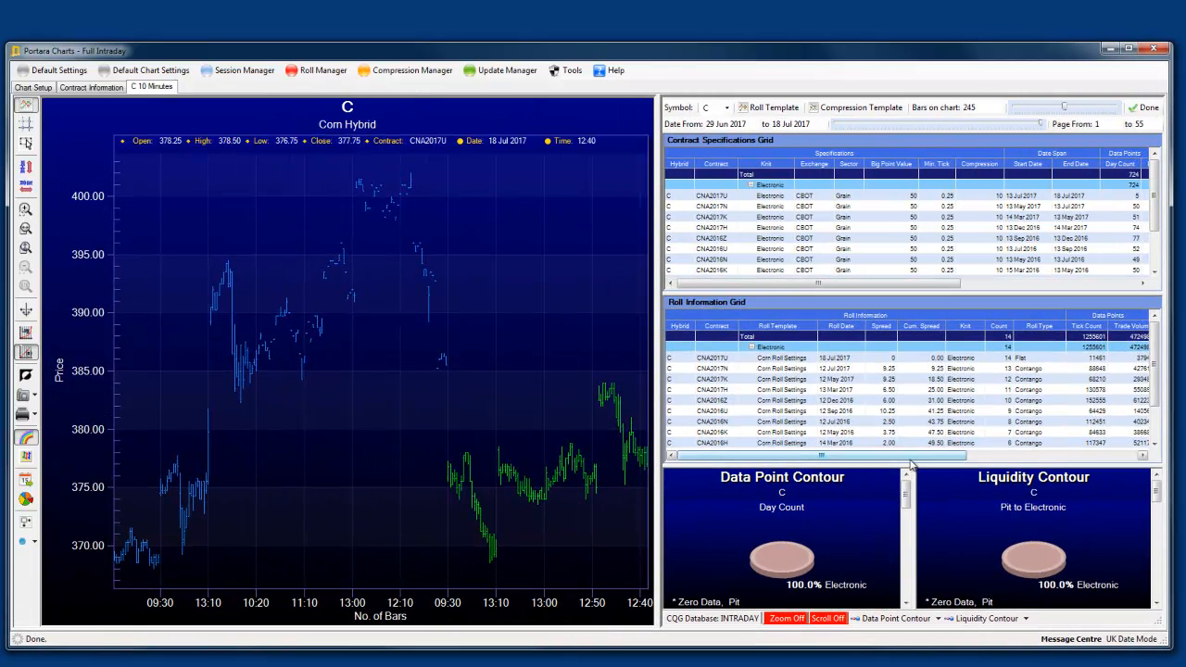
Browse the Roll Information Grid and jump the corn chart to the 12 Sep 2016 roll date.
click(849, 391)
scroll(848, 403, down, 1)
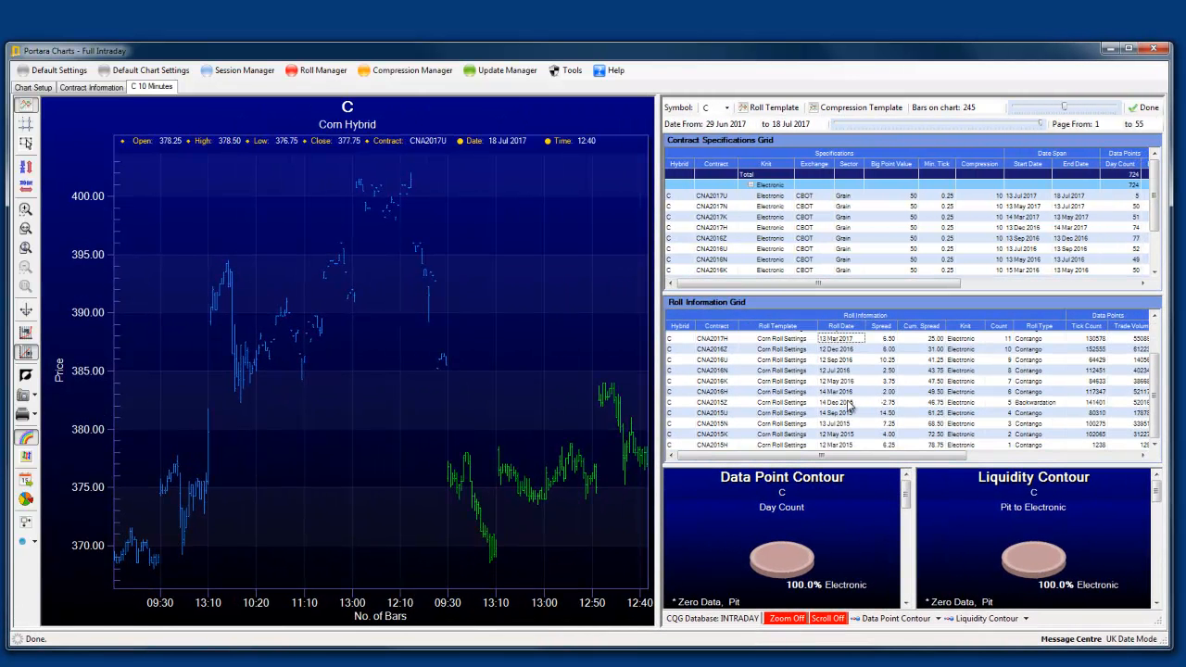
scroll(849, 405, up, 1)
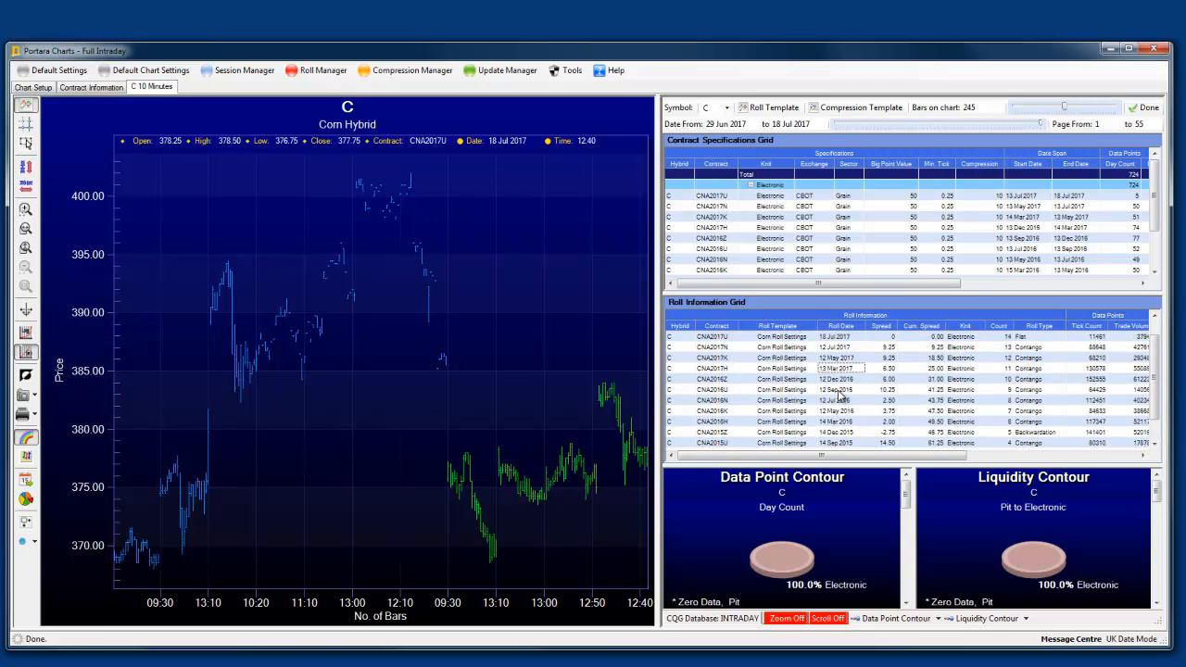
click(838, 390)
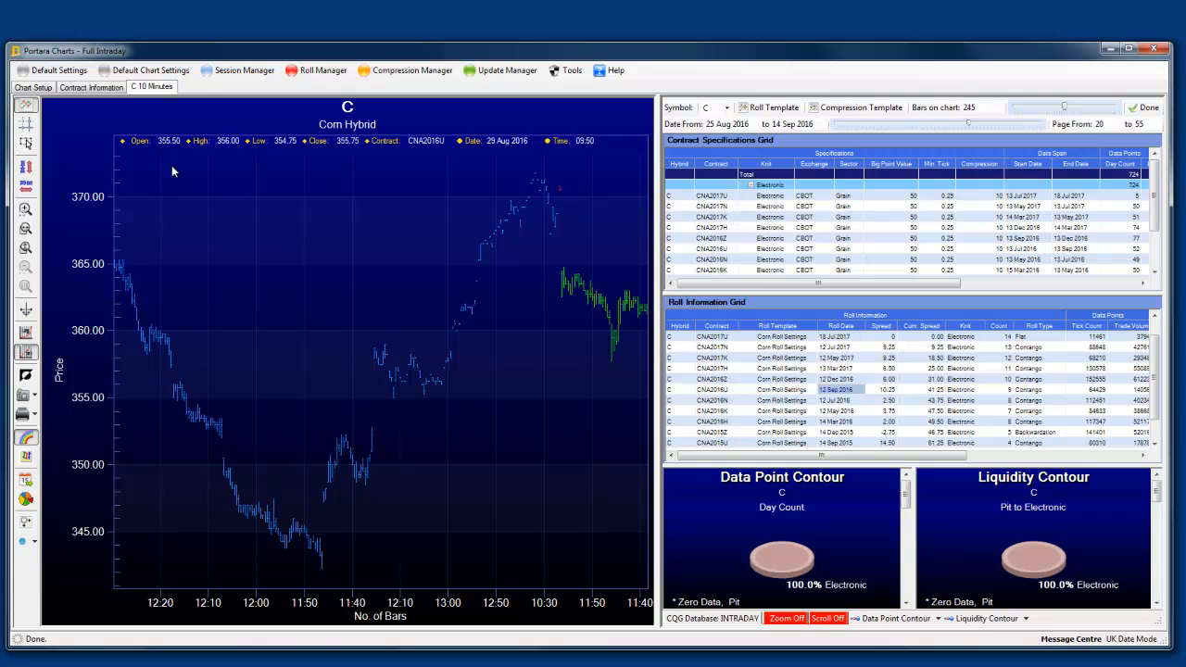
Zoom in on the bars around the September 2016 roll, pan past the contract change, and reset the zoom.
click(26, 228)
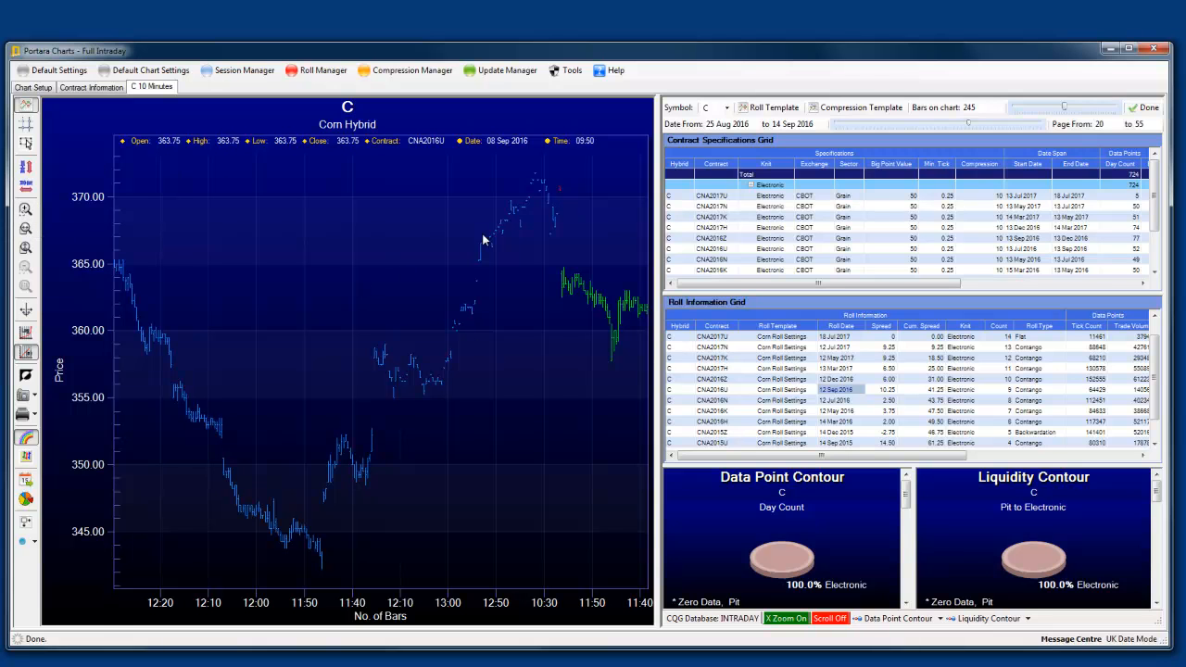
drag(505, 159, 608, 277)
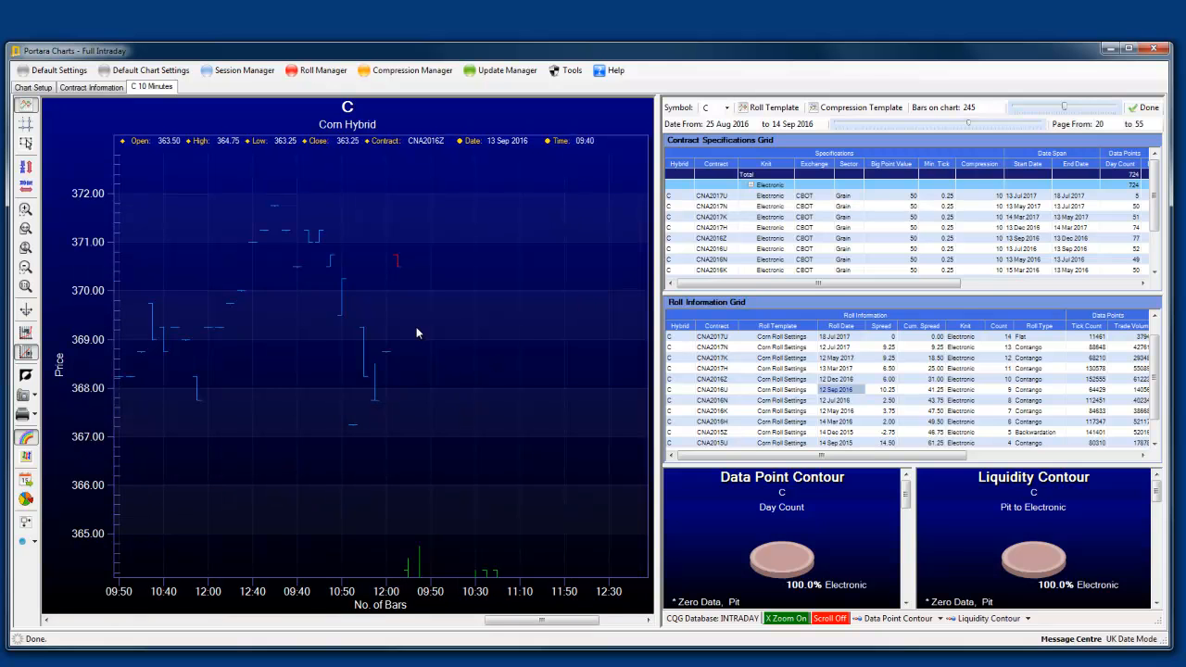
drag(473, 233, 420, 392)
drag(539, 389, 479, 387)
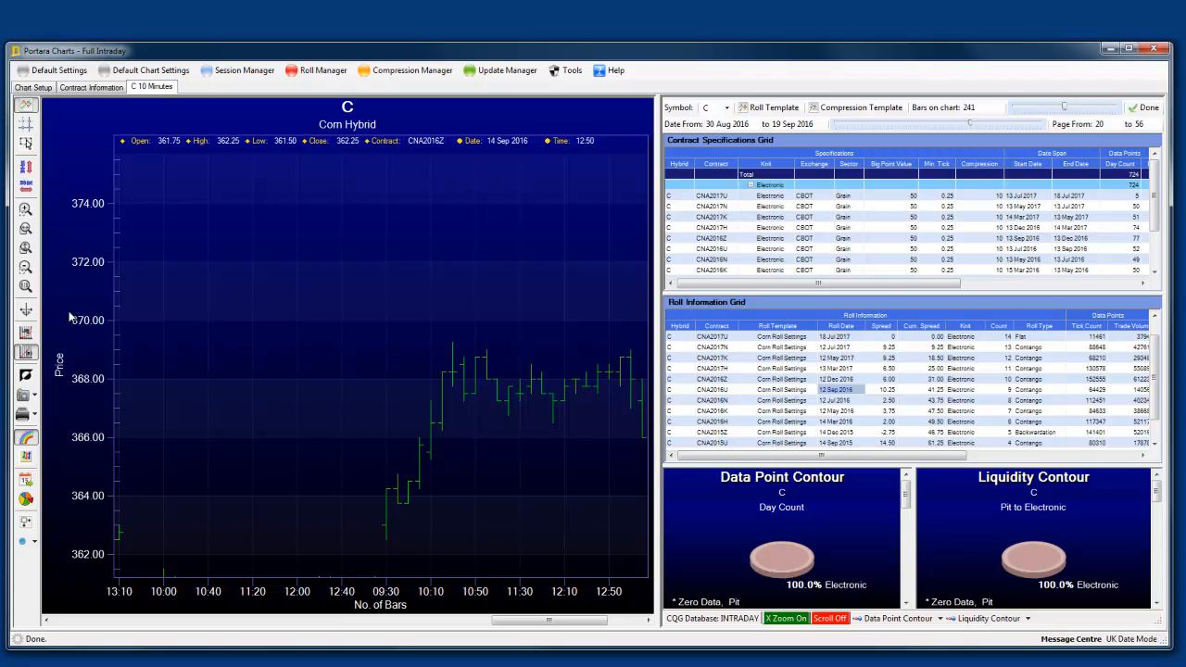
click(28, 289)
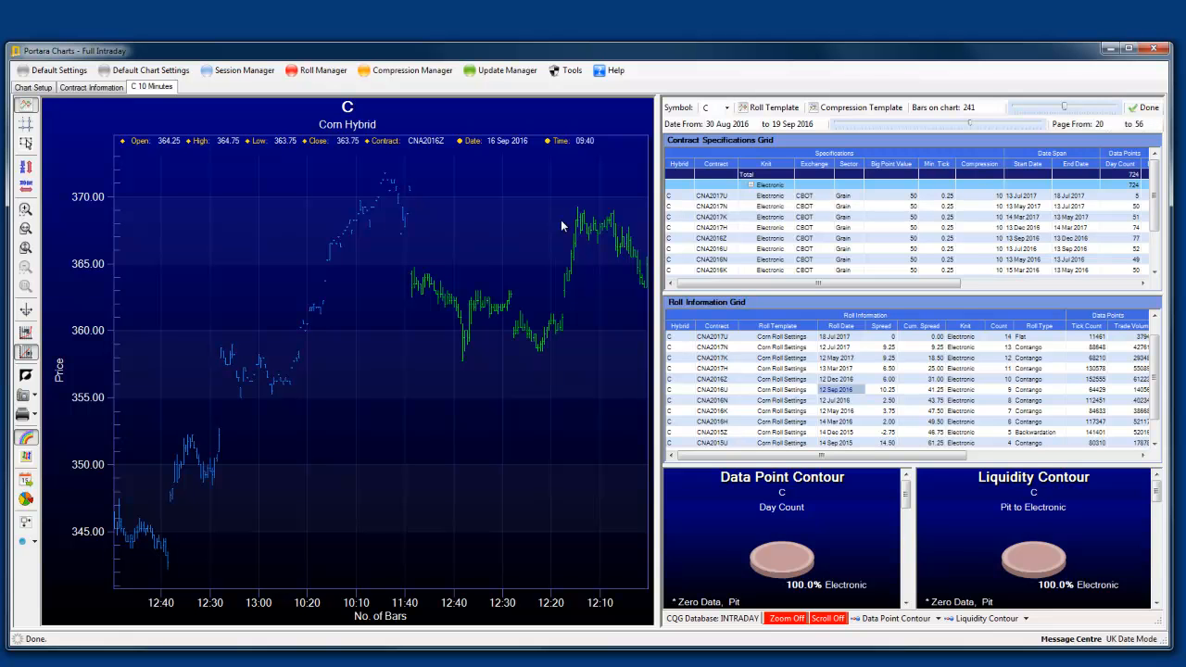
Page the corn chart forward to 05 Jan 2017 to 20 Jan 2017, and close the C 10 Minutes chart.
drag(970, 124, 999, 128)
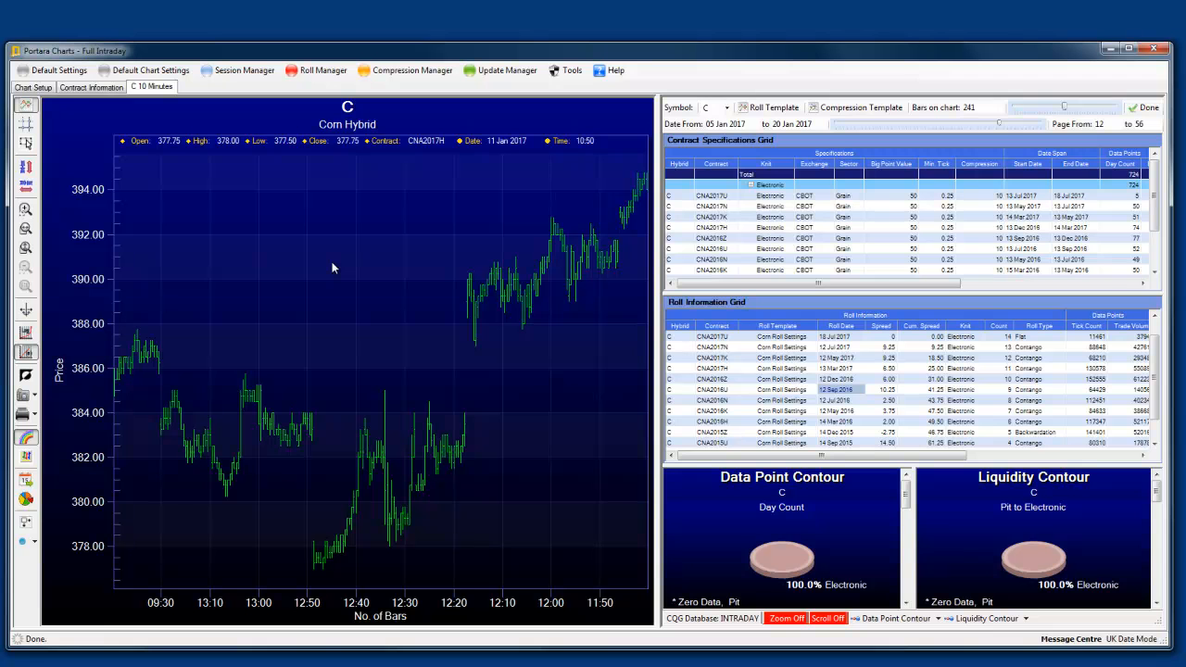
right_click(151, 88)
click(191, 111)
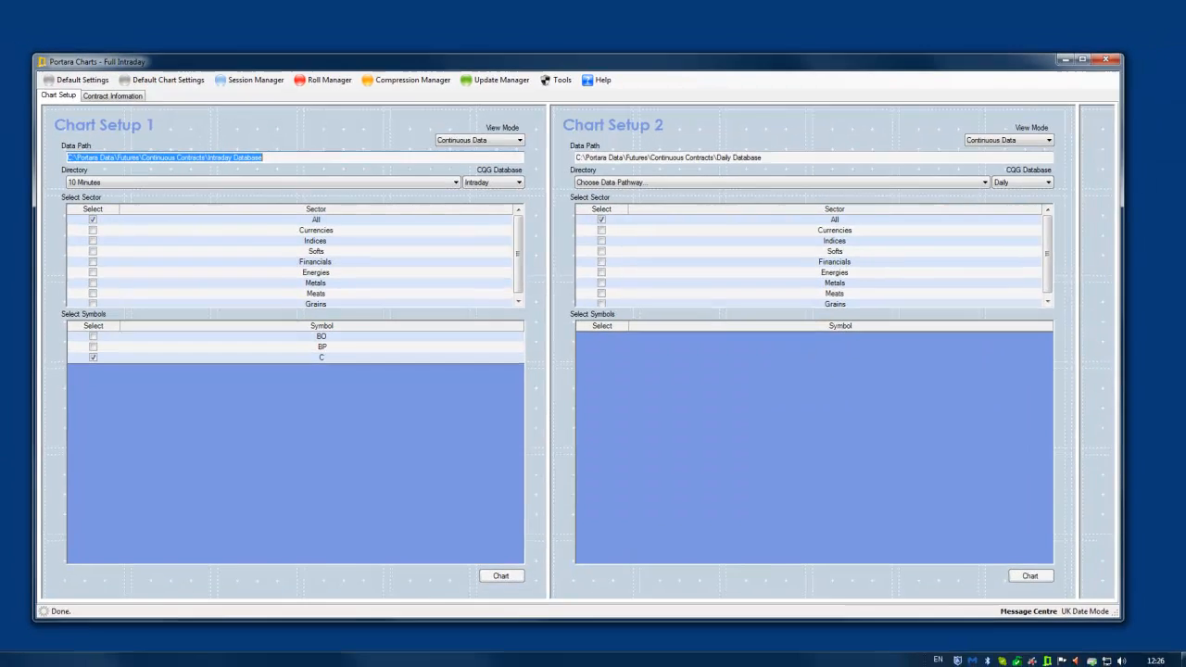